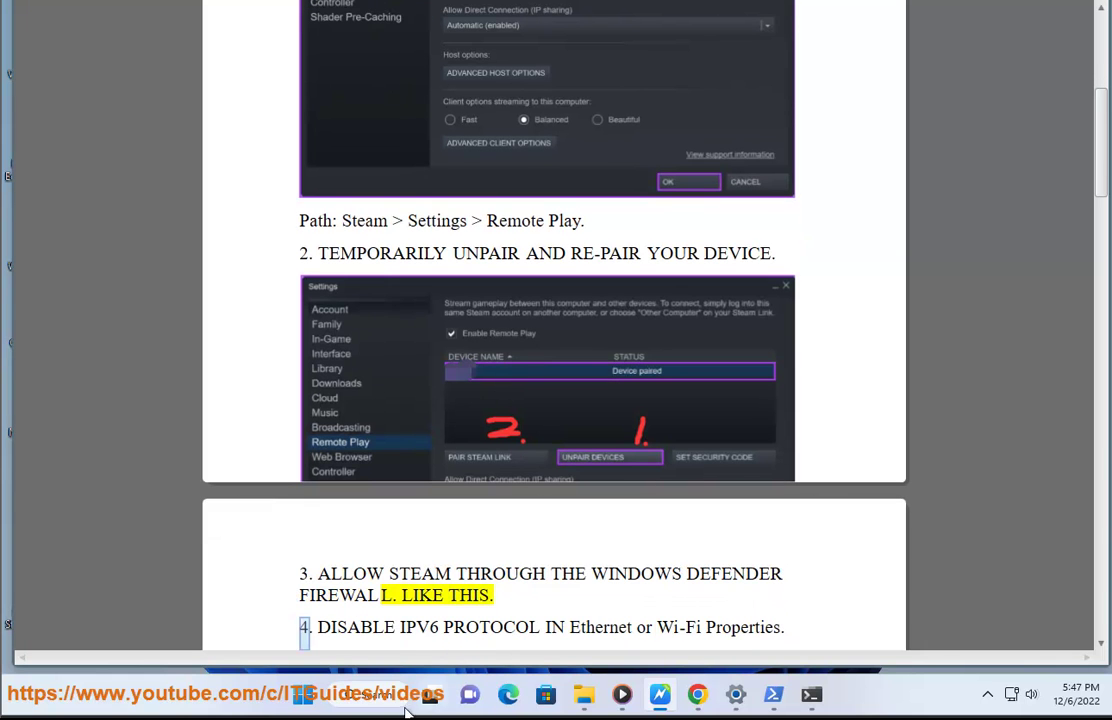
Open Windows Defender Firewall's allowed apps list in Control Panel and unlock it for changes.
{"action": "left_click", "coordinate": [375, 697]}
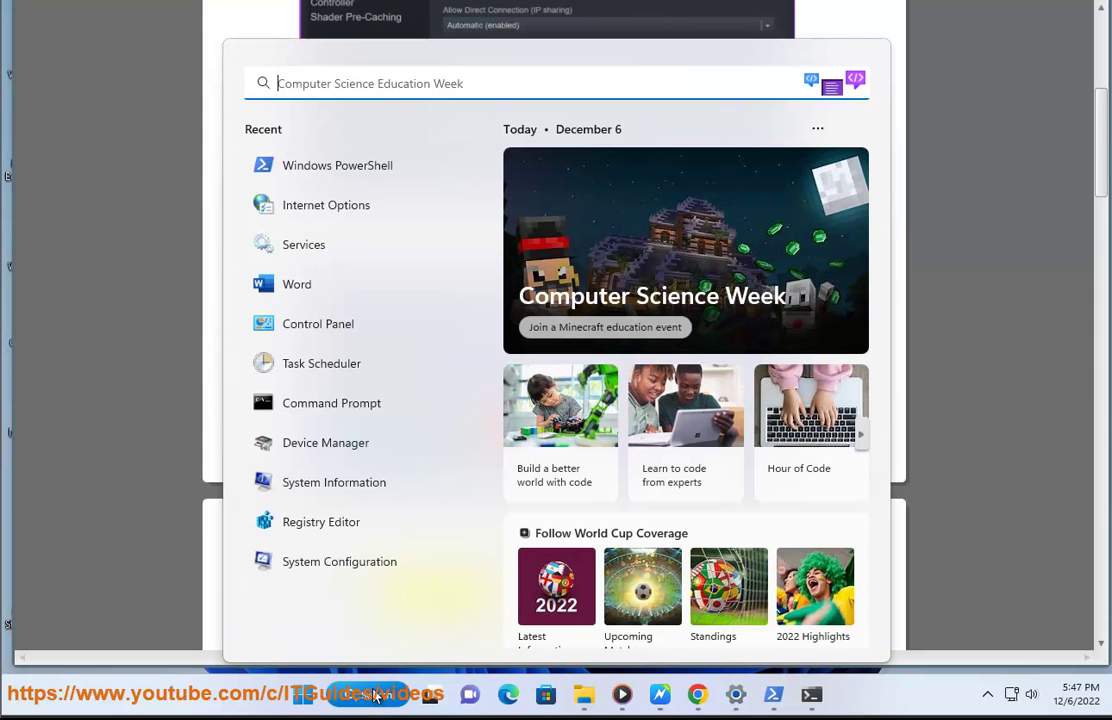
{"action": "left_click", "coordinate": [318, 324]}
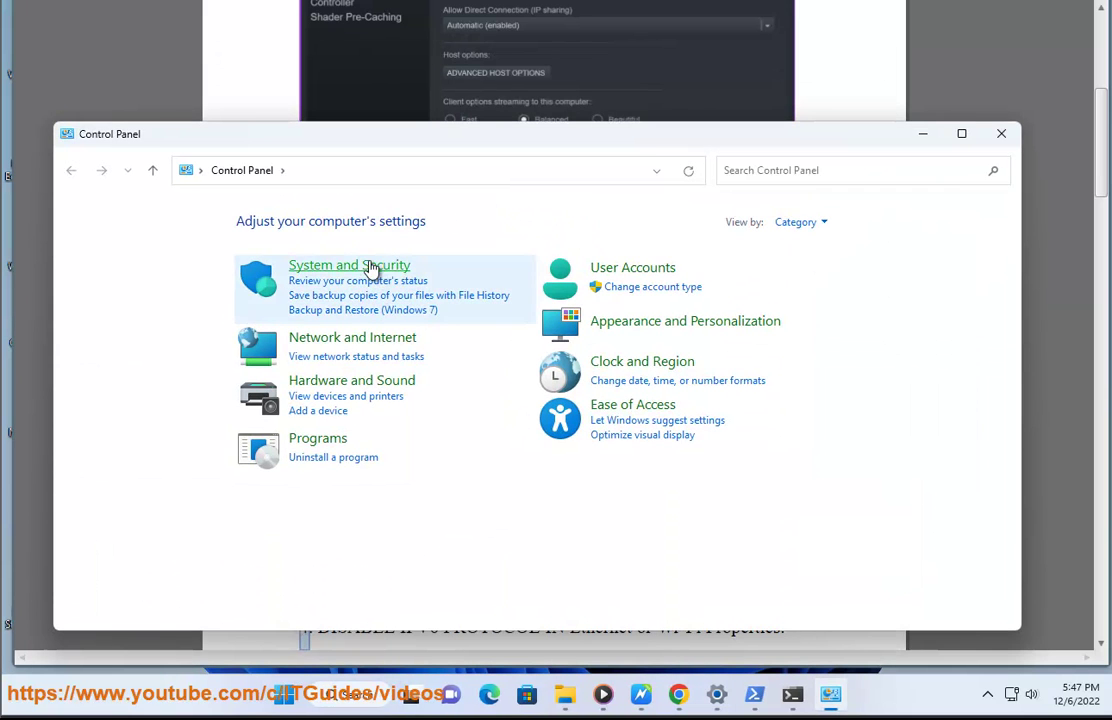
{"action": "left_click", "coordinate": [372, 266]}
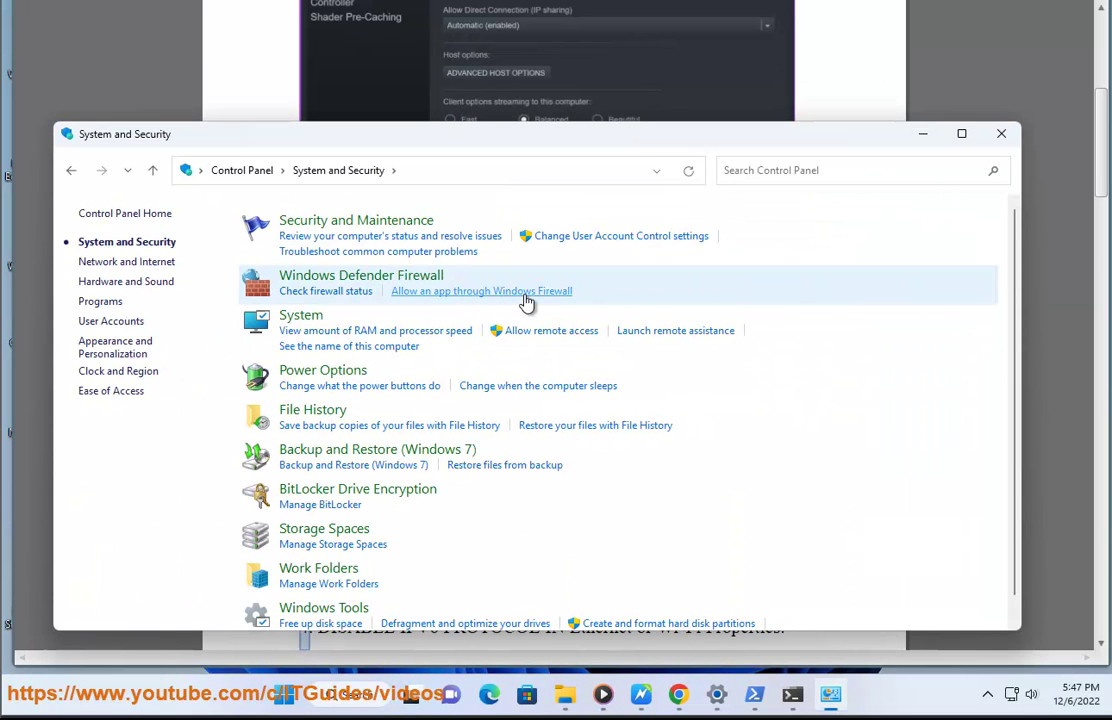
{"action": "left_click", "coordinate": [525, 292]}
{"action": "left_click", "coordinate": [725, 261]}
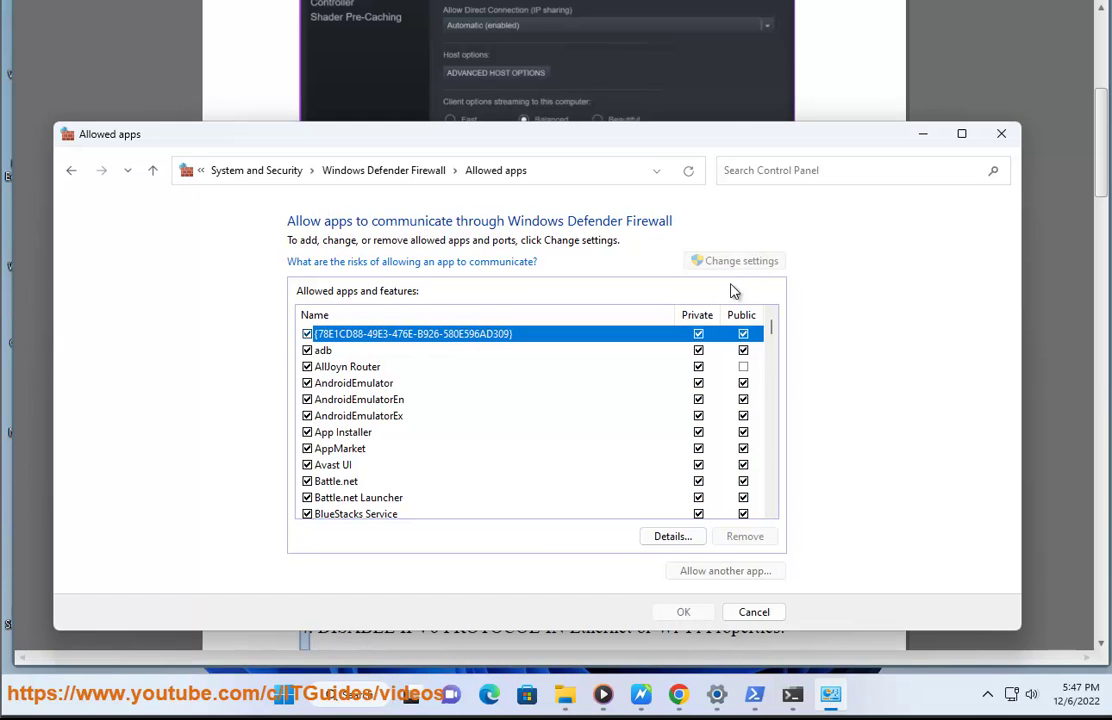
Choose steam.exe from the Steam program folder as another app to allow through the firewall.
{"action": "left_click", "coordinate": [722, 571]}
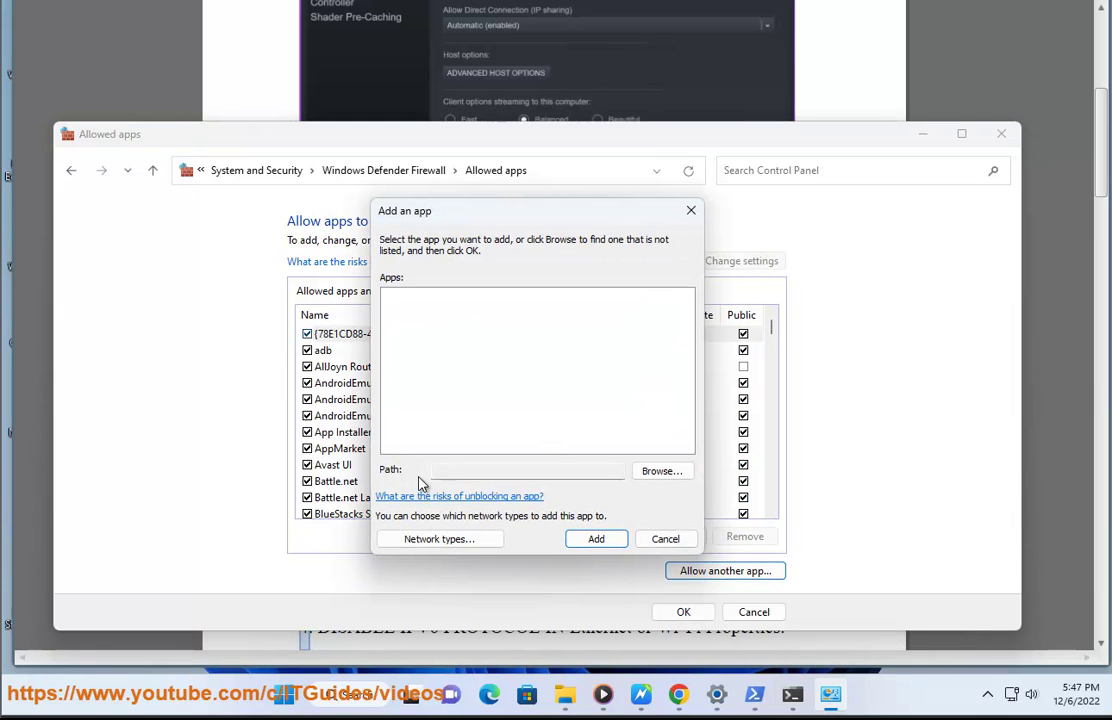
{"action": "left_click", "coordinate": [655, 470]}
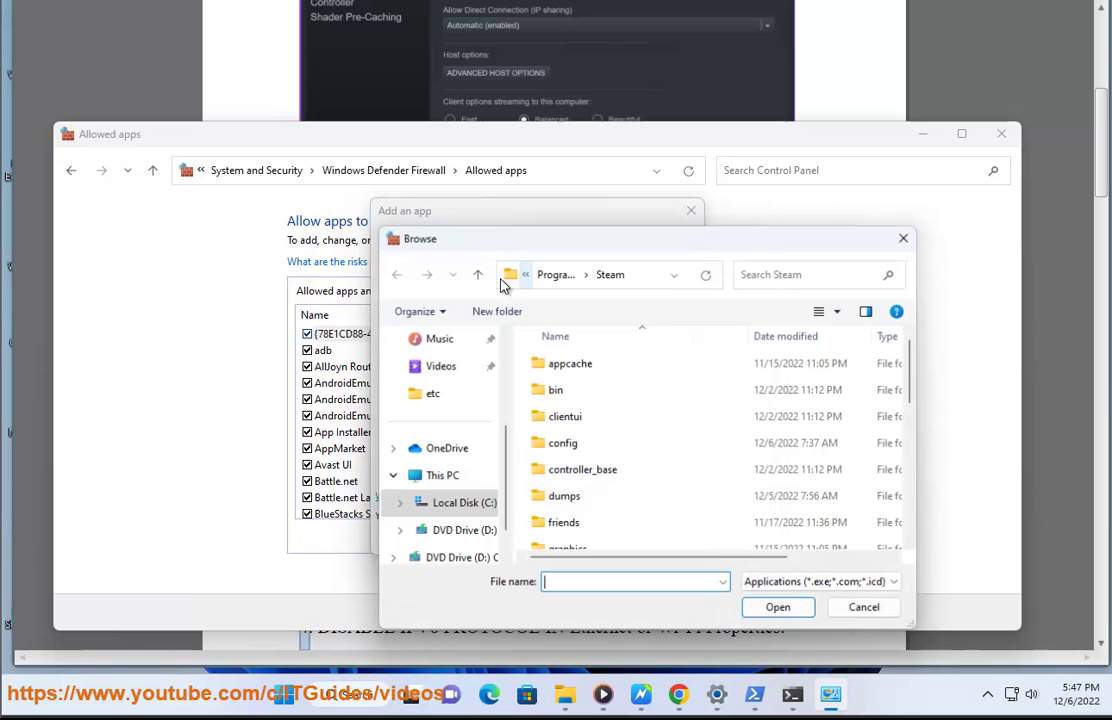
{"action": "scroll", "coordinate": [566, 496], "scroll_direction": "down", "scroll_amount": 5}
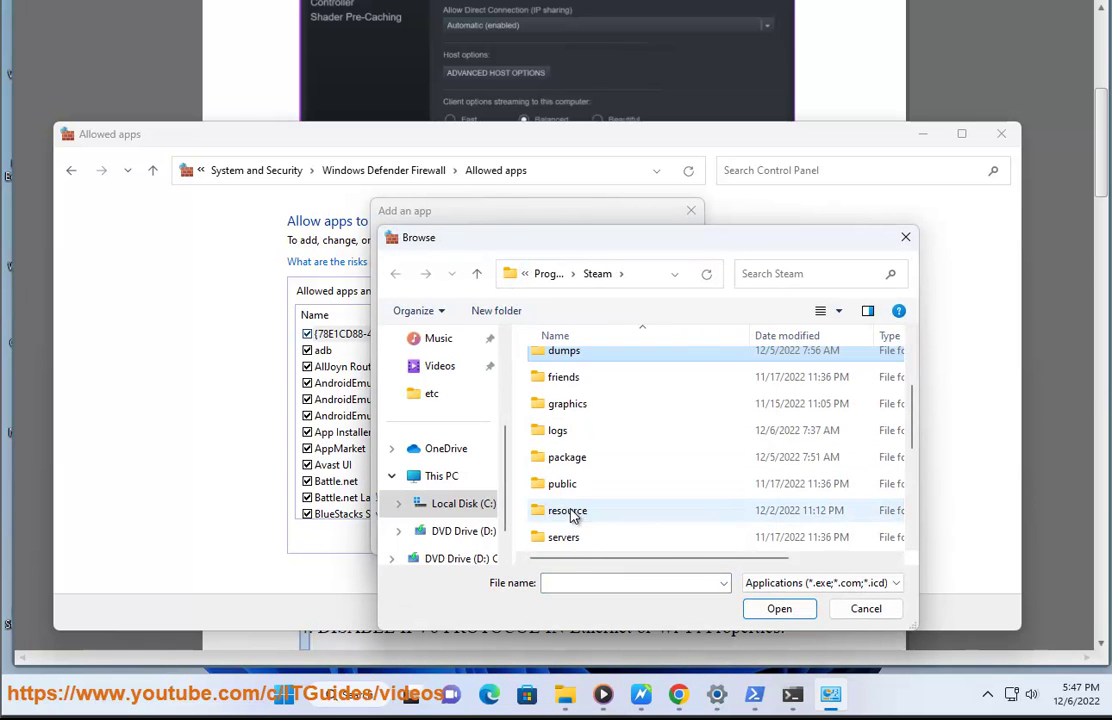
{"action": "left_click", "coordinate": [560, 432]}
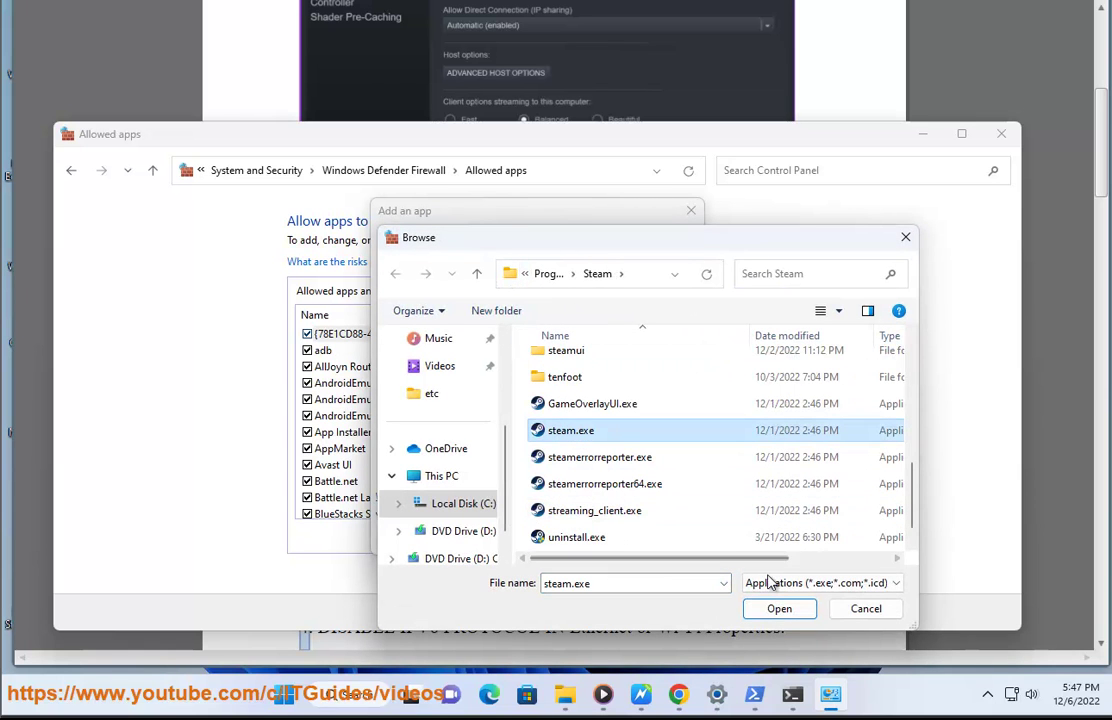
{"action": "left_click", "coordinate": [779, 608]}
Try to add Steam Client Bootstrapper to the allowed apps for private and public networks, and dismiss the add-app dialog.
{"action": "left_click", "coordinate": [452, 541]}
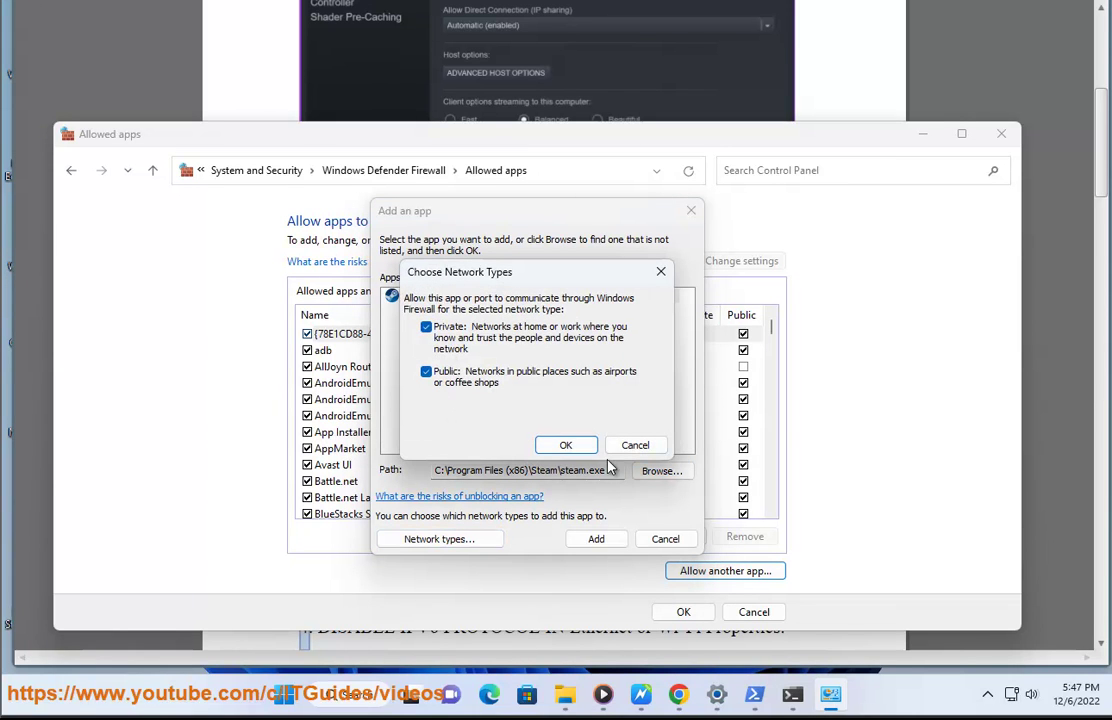
{"action": "left_click", "coordinate": [565, 445]}
{"action": "left_click", "coordinate": [596, 539]}
{"action": "left_click", "coordinate": [691, 369]}
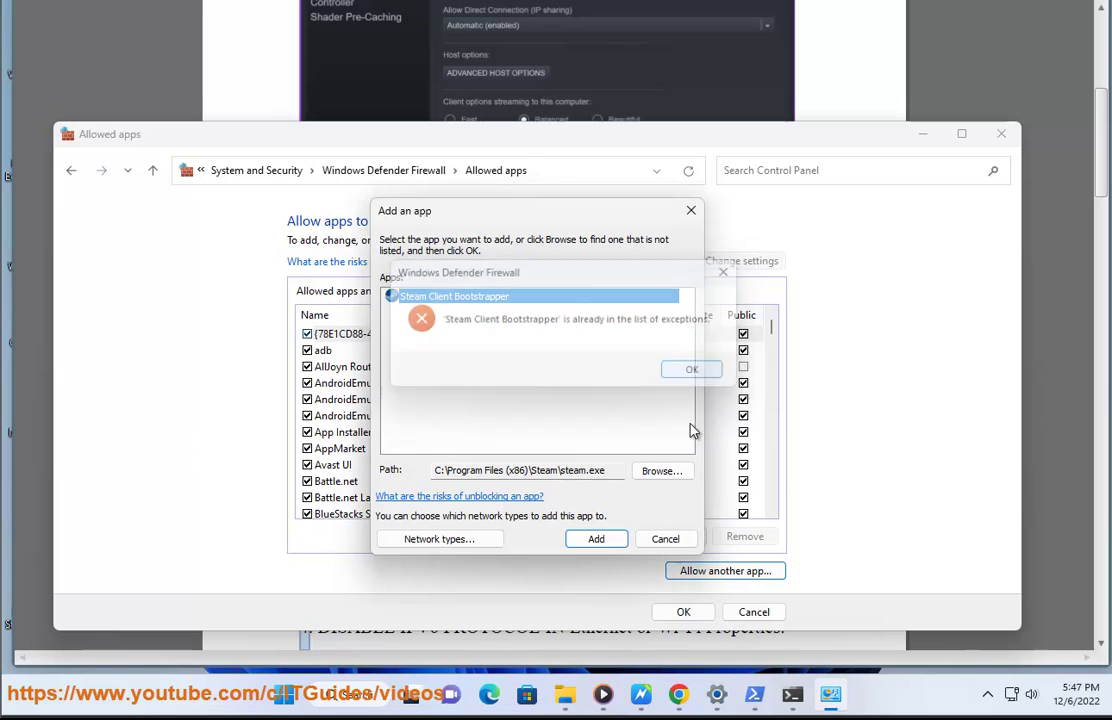
{"action": "left_click", "coordinate": [665, 539]}
Look through the allowed apps list, leave it without saving, and close Control Panel.
{"action": "scroll", "coordinate": [388, 490], "scroll_direction": "down", "scroll_amount": 7}
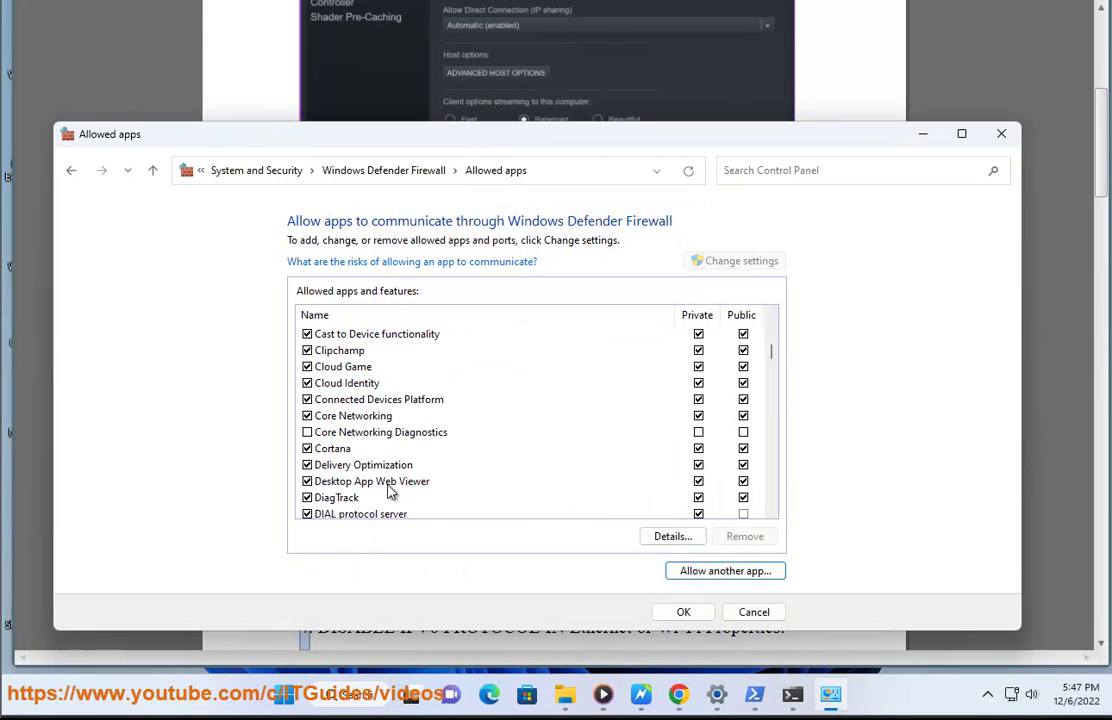
{"action": "scroll", "coordinate": [390, 490], "scroll_direction": "down", "scroll_amount": 5}
{"action": "left_click", "coordinate": [732, 613]}
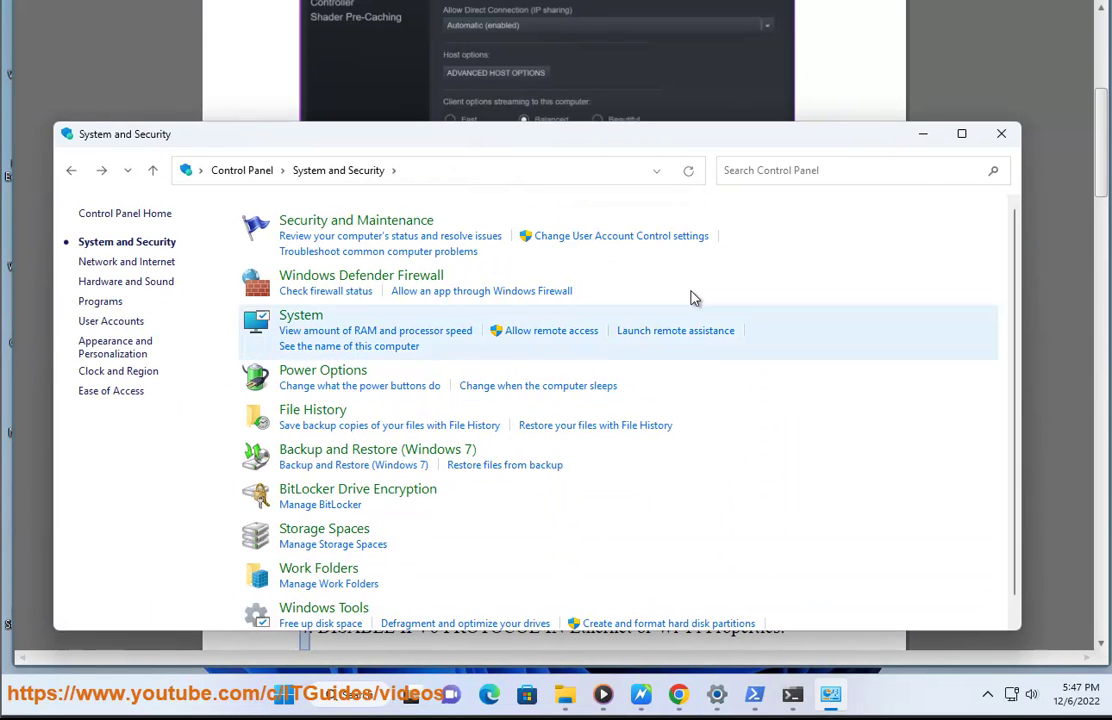
{"action": "left_click", "coordinate": [1000, 134]}
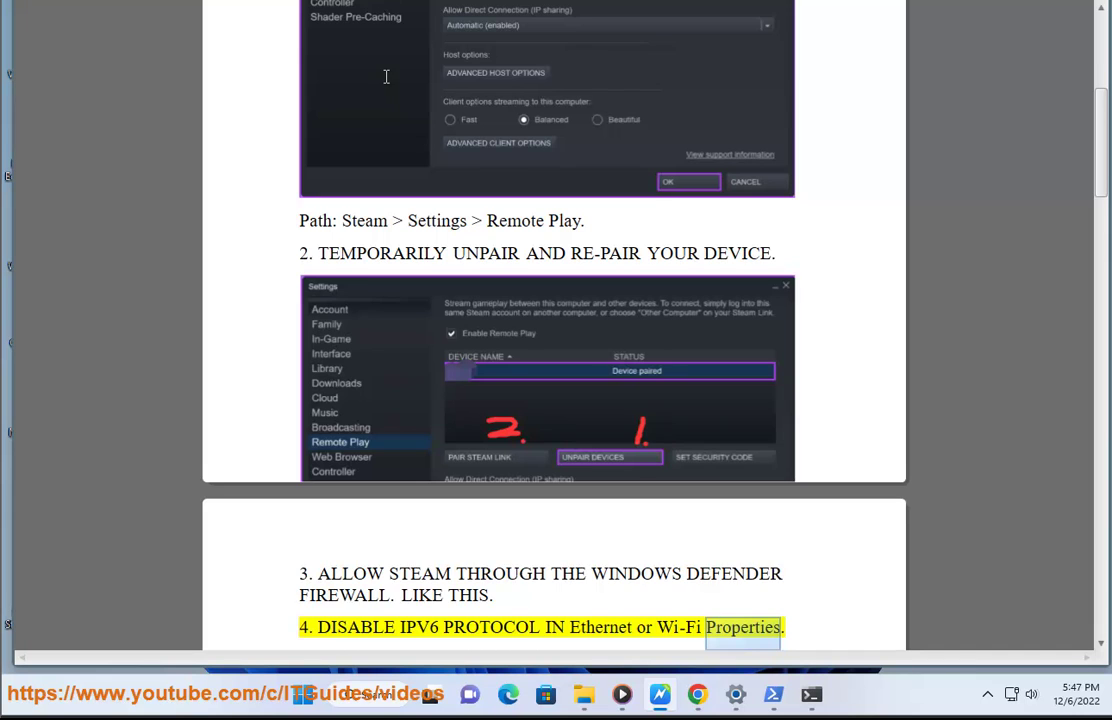
Open the Ethernet0 connection status from Control Panel's Network and Sharing Center.
{"action": "scroll", "coordinate": [375, 40], "scroll_direction": "down", "scroll_amount": 1}
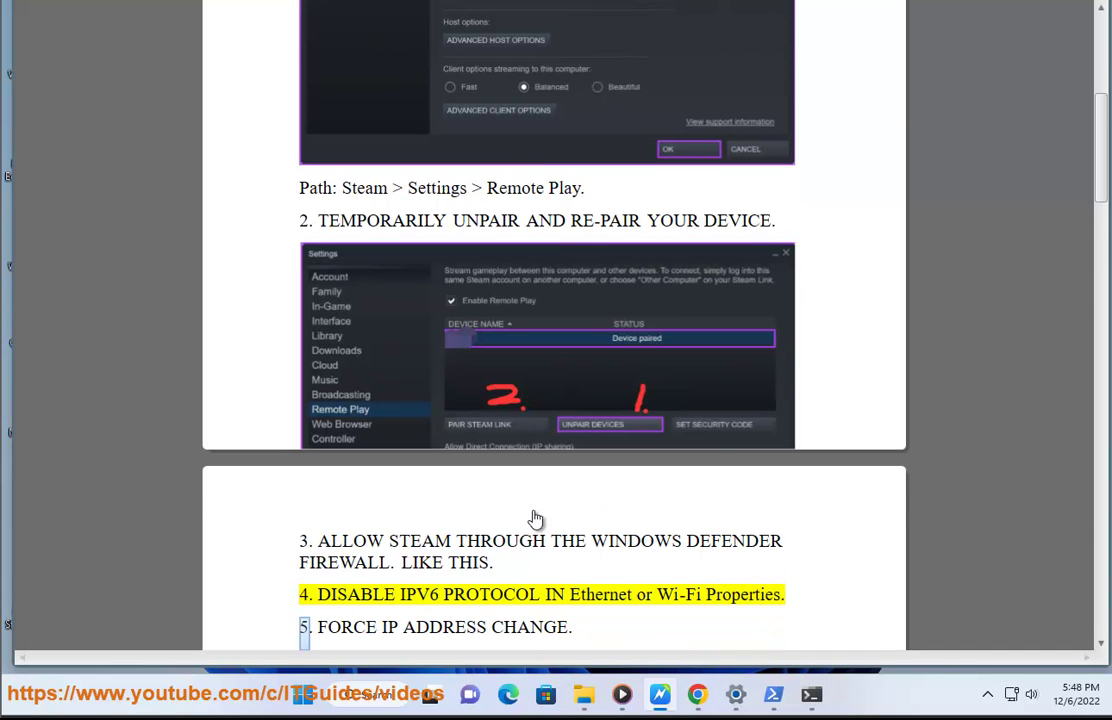
{"action": "left_click", "coordinate": [415, 596]}
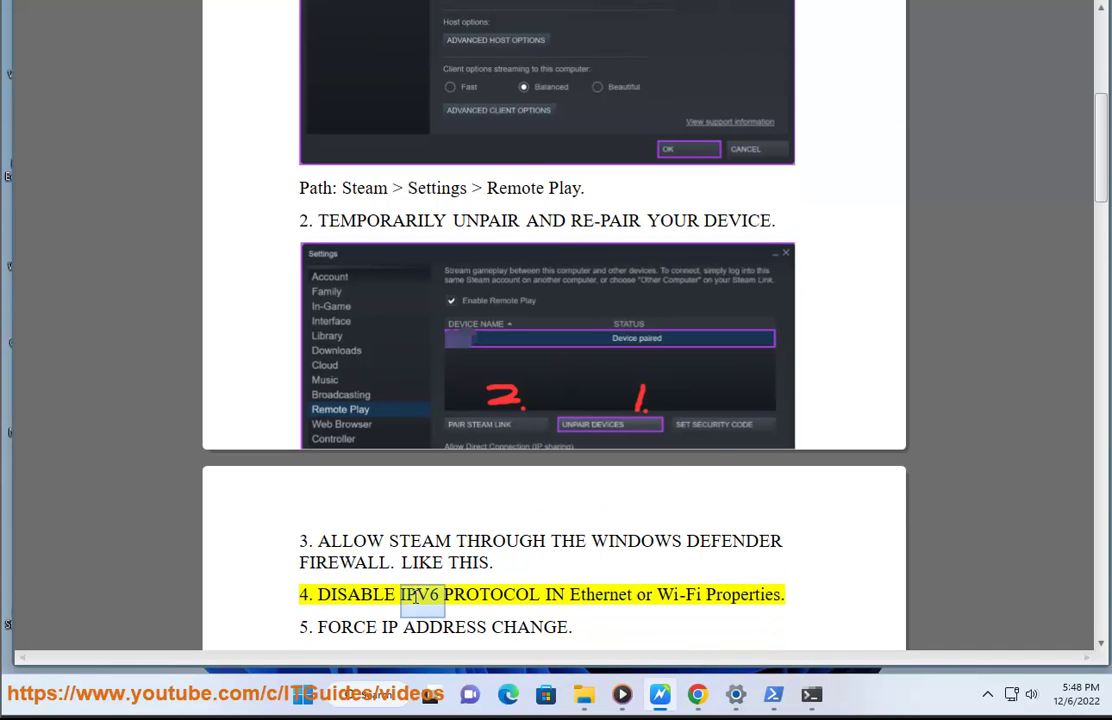
{"action": "left_click", "coordinate": [358, 695]}
{"action": "left_click", "coordinate": [316, 338]}
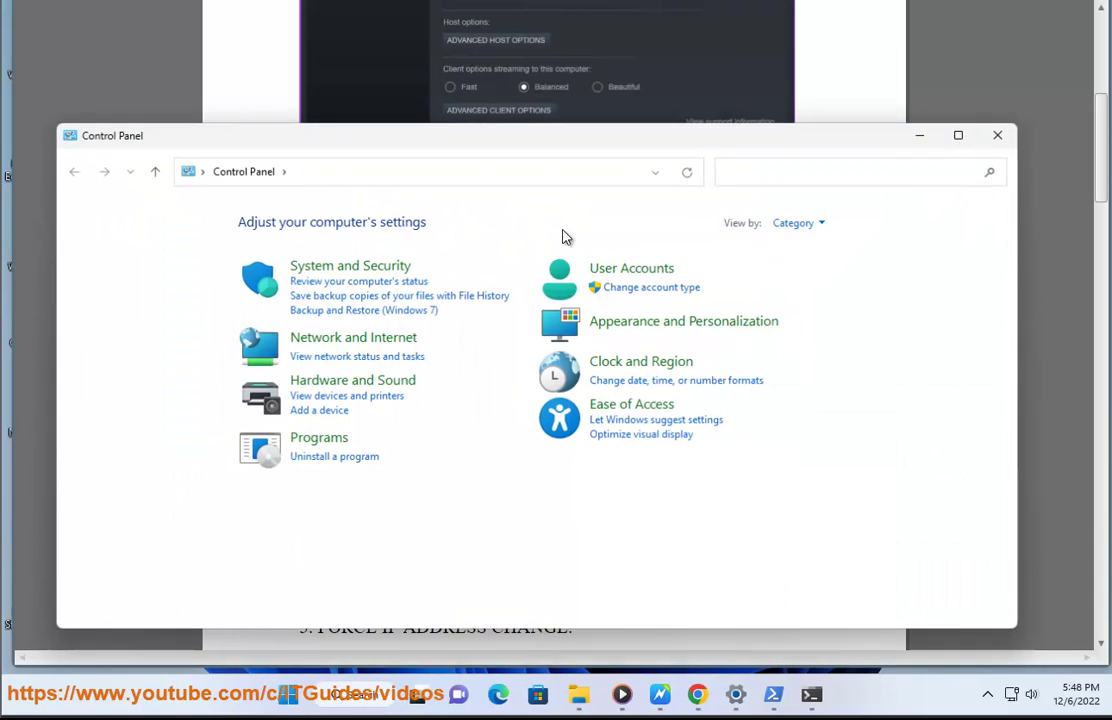
{"action": "left_click", "coordinate": [352, 357]}
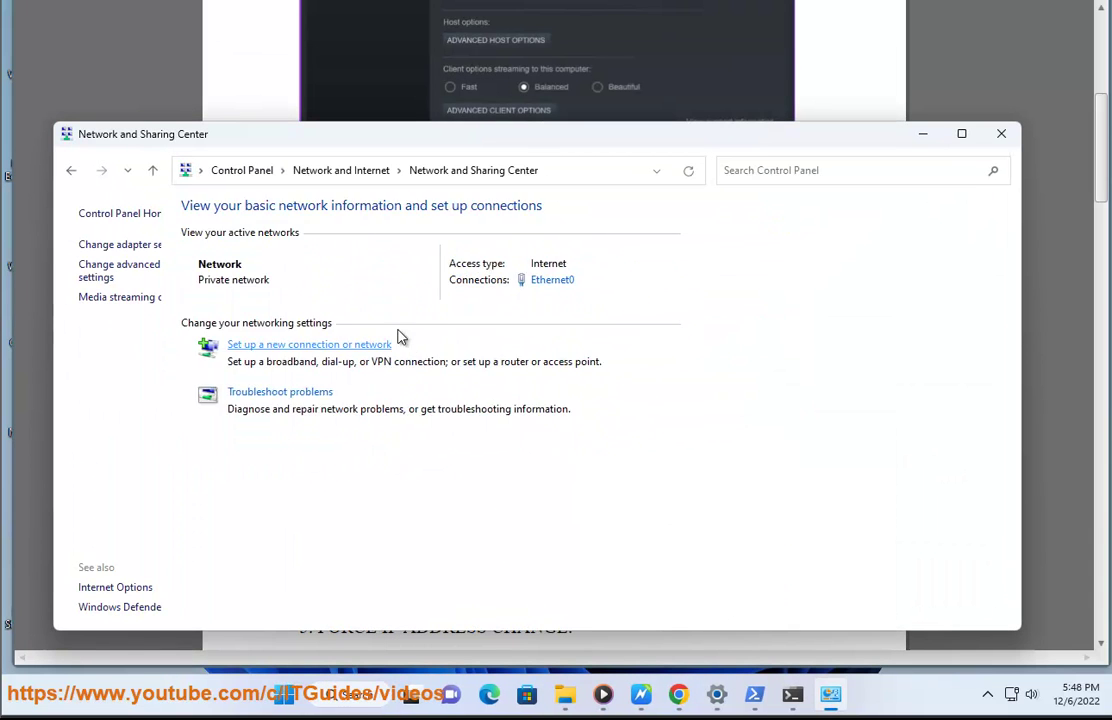
{"action": "left_click", "coordinate": [617, 280]}
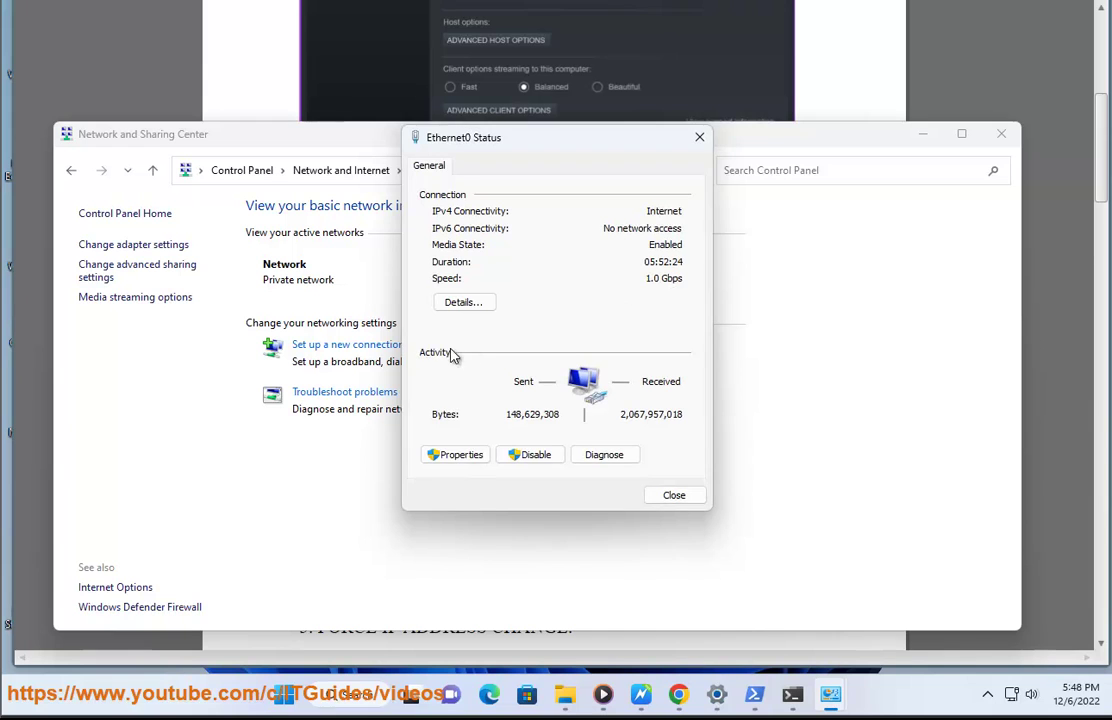
Disable Internet Protocol Version 6 (TCP/IPv6) in the Ethernet0 properties, apply it, and close the network windows.
{"action": "left_click", "coordinate": [455, 455]}
{"action": "left_click_drag", "start_coordinate": [507, 170], "coordinate": [803, 163]}
{"action": "scroll", "coordinate": [842, 380], "scroll_direction": "down", "scroll_amount": 1}
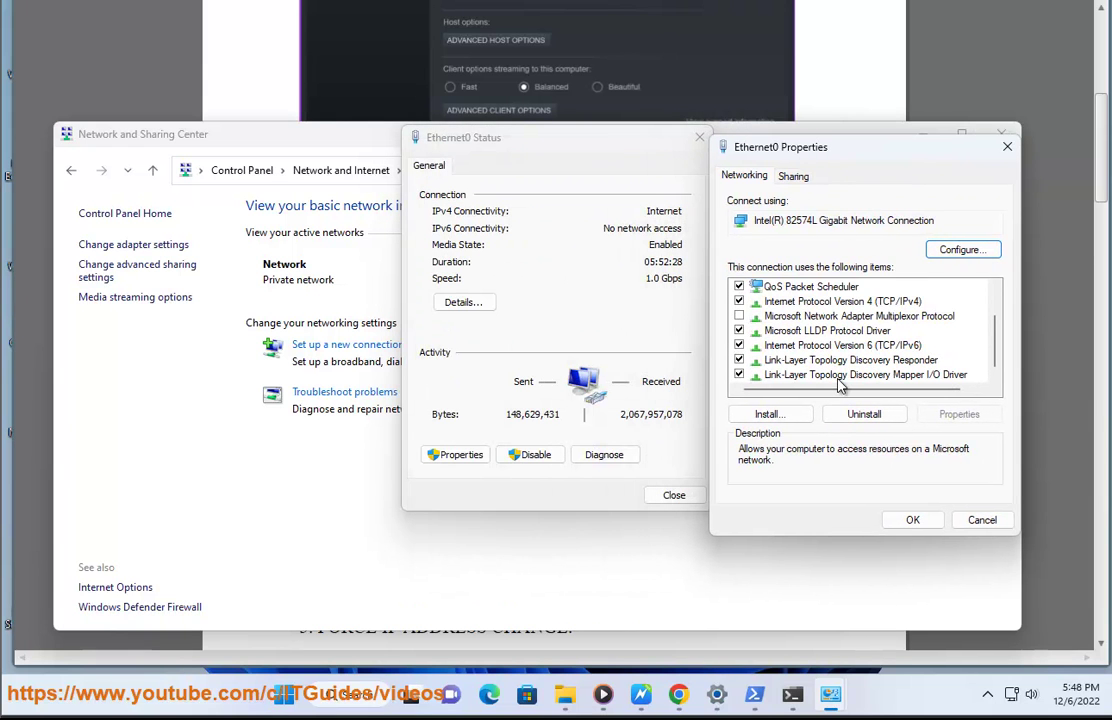
{"action": "left_click", "coordinate": [740, 345]}
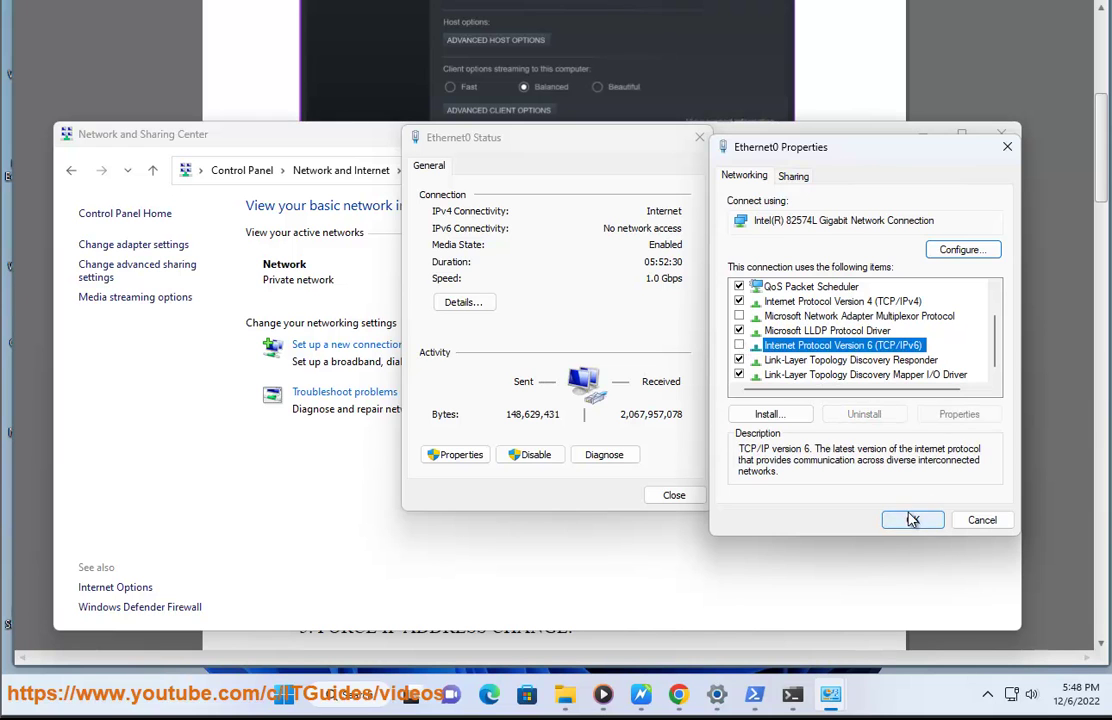
{"action": "left_click", "coordinate": [912, 519]}
{"action": "left_click", "coordinate": [676, 494]}
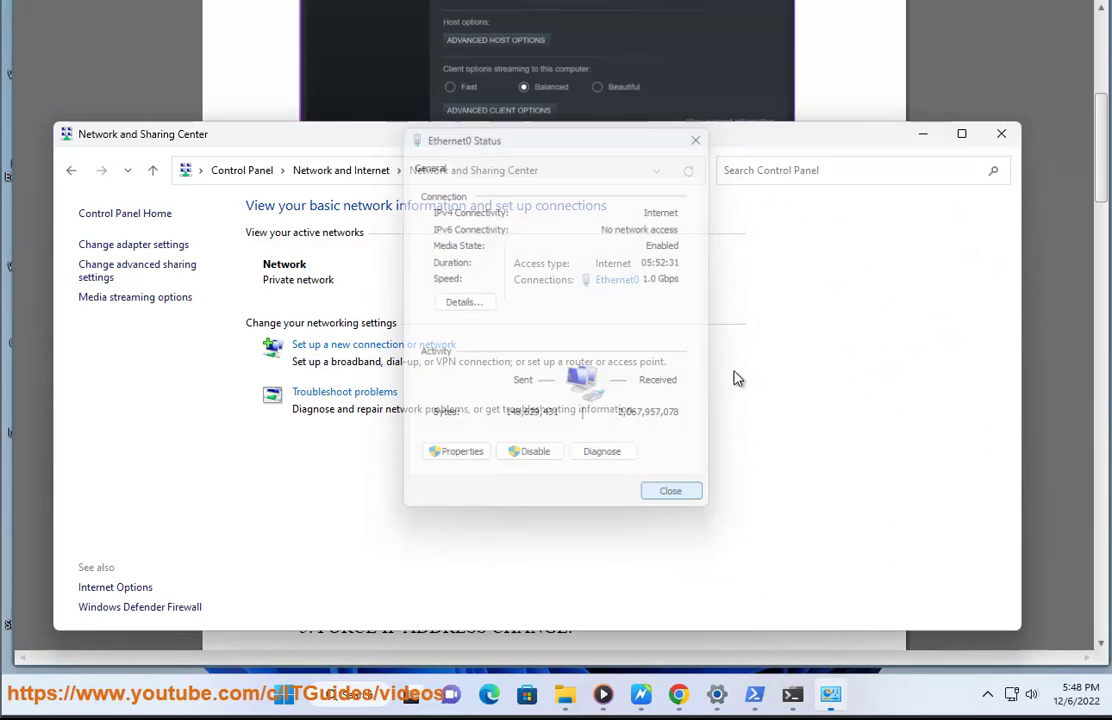
{"action": "left_click", "coordinate": [988, 139]}
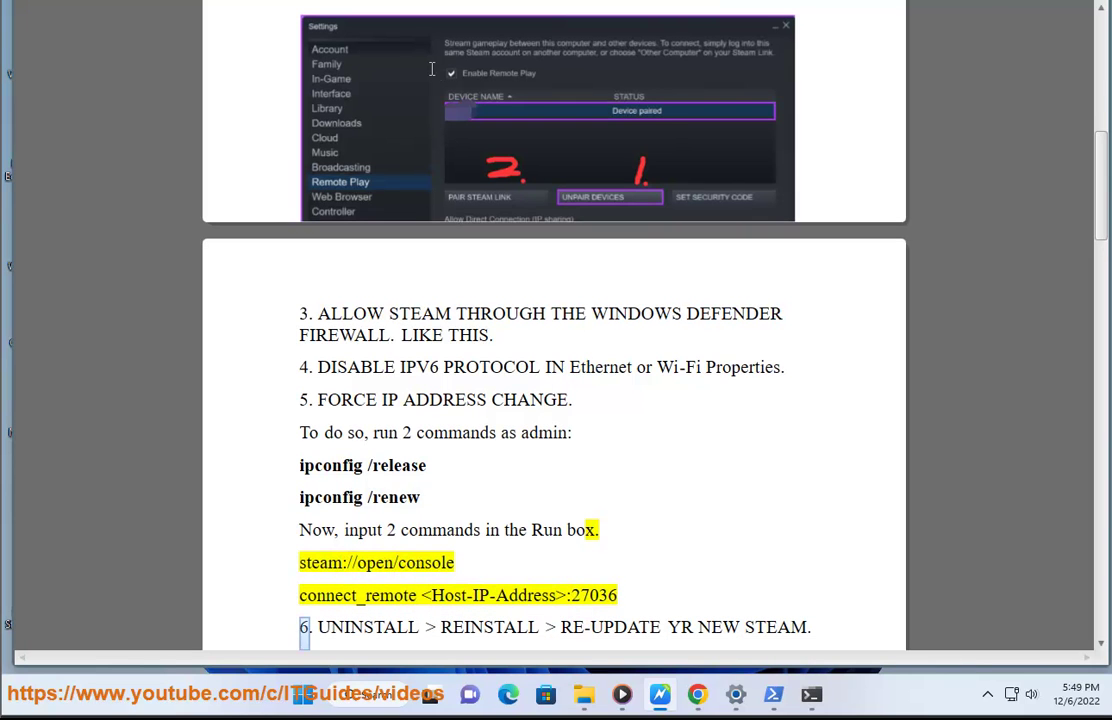
Launch Command Prompt as administrator and approve the User Account Control request.
{"action": "left_click", "coordinate": [455, 433]}
{"action": "left_click", "coordinate": [398, 700]}
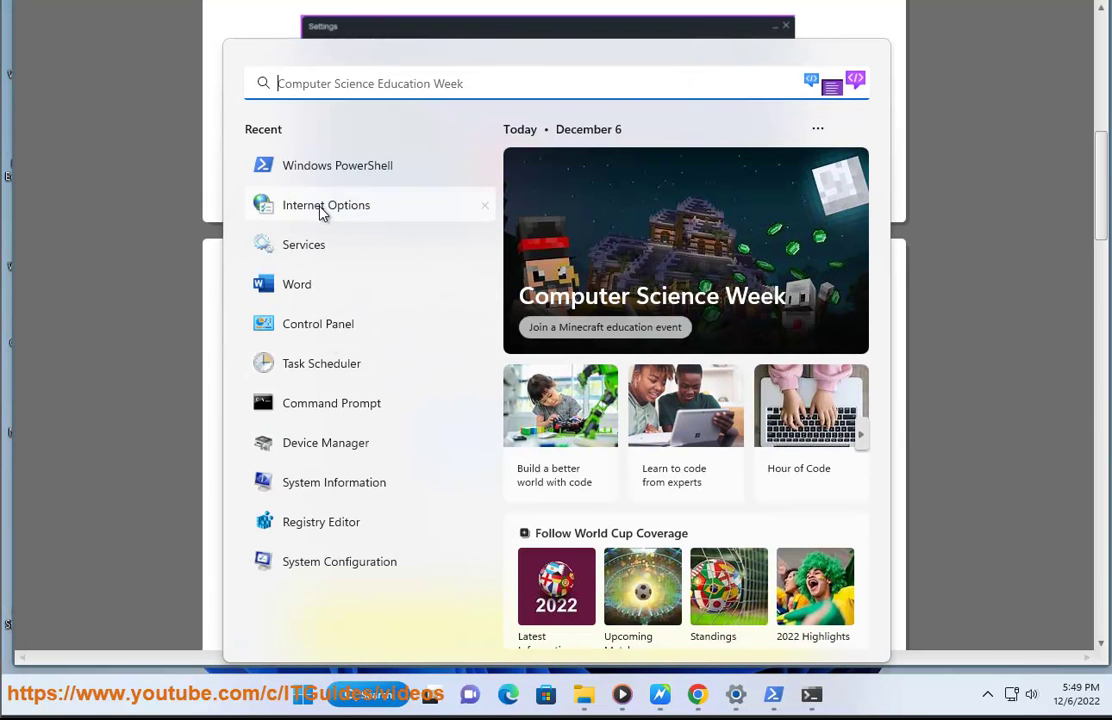
{"action": "right_click", "coordinate": [330, 410]}
{"action": "left_click", "coordinate": [400, 426]}
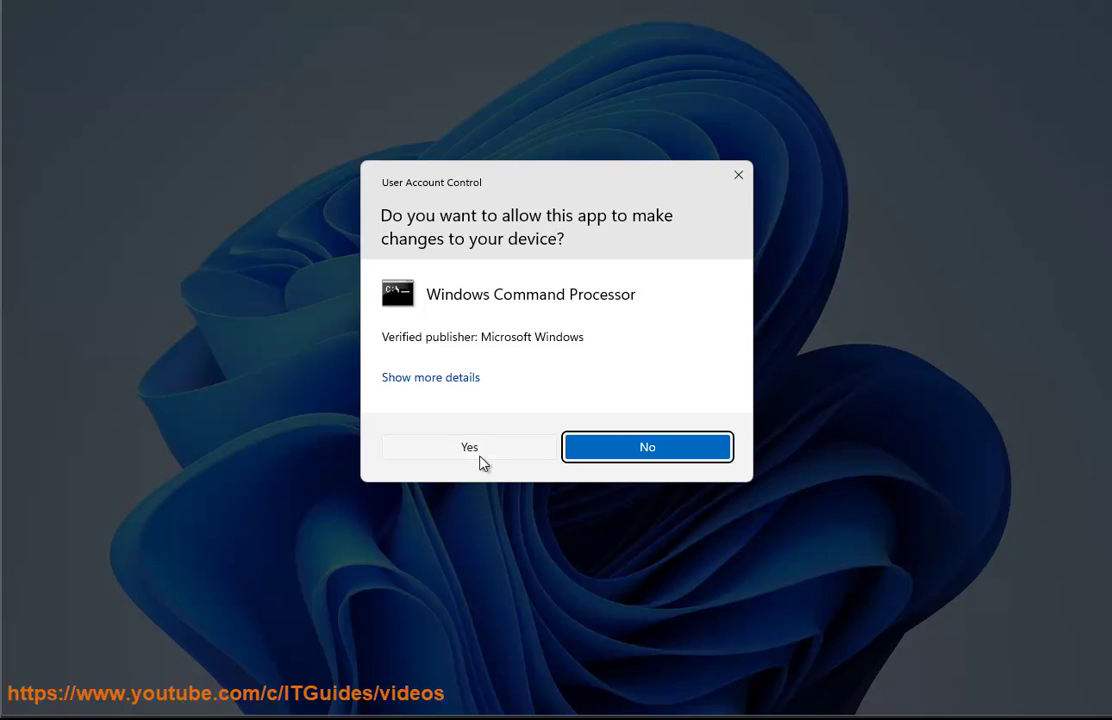
{"action": "left_click", "coordinate": [478, 450]}
Enter the guide's ipconfig /RELEASE command in Command Prompt, placing the window beside the instructions.
{"action": "left_click_drag", "start_coordinate": [438, 467], "coordinate": [295, 472]}
{"action": "left_click", "coordinate": [328, 466]}
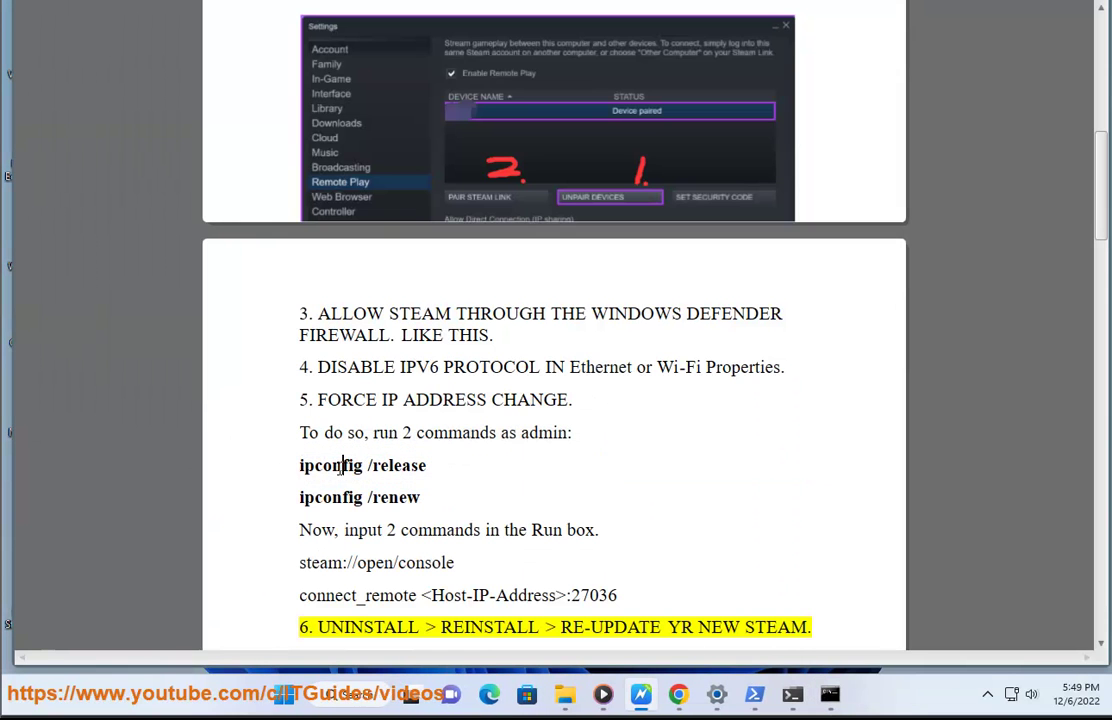
{"action": "double_click", "coordinate": [328, 466]}
{"action": "left_click", "coordinate": [830, 694]}
{"action": "type", "text": "ipconfig"}
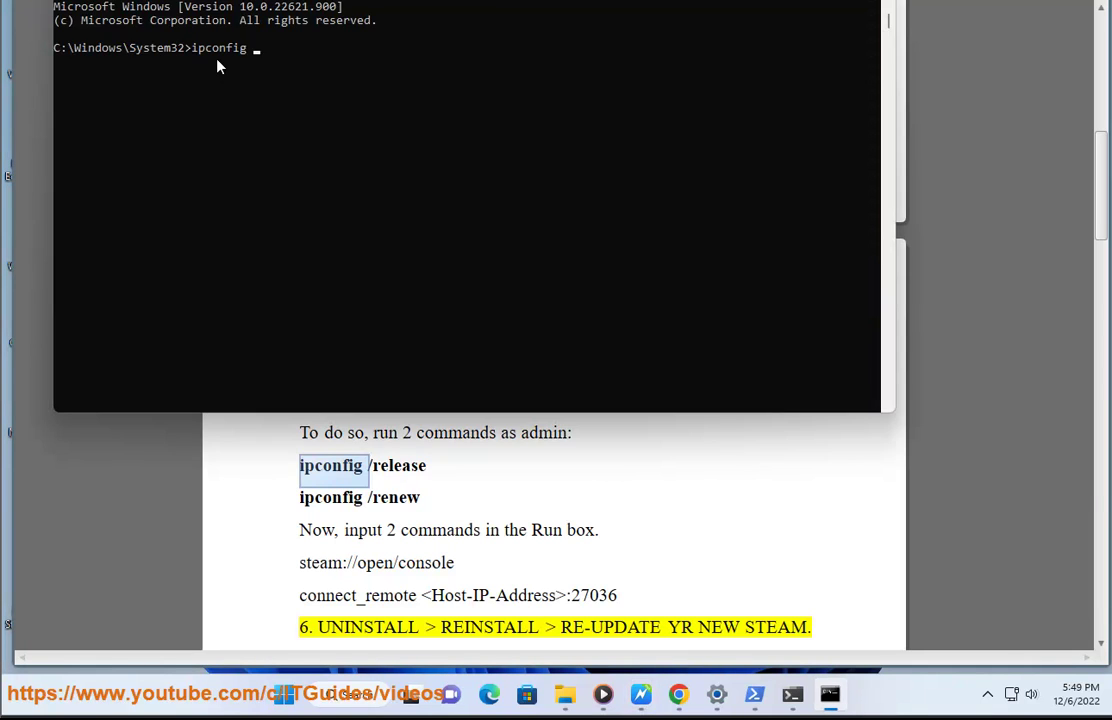
{"action": "left_click_drag", "start_coordinate": [284, 0], "coordinate": [776, 158]}
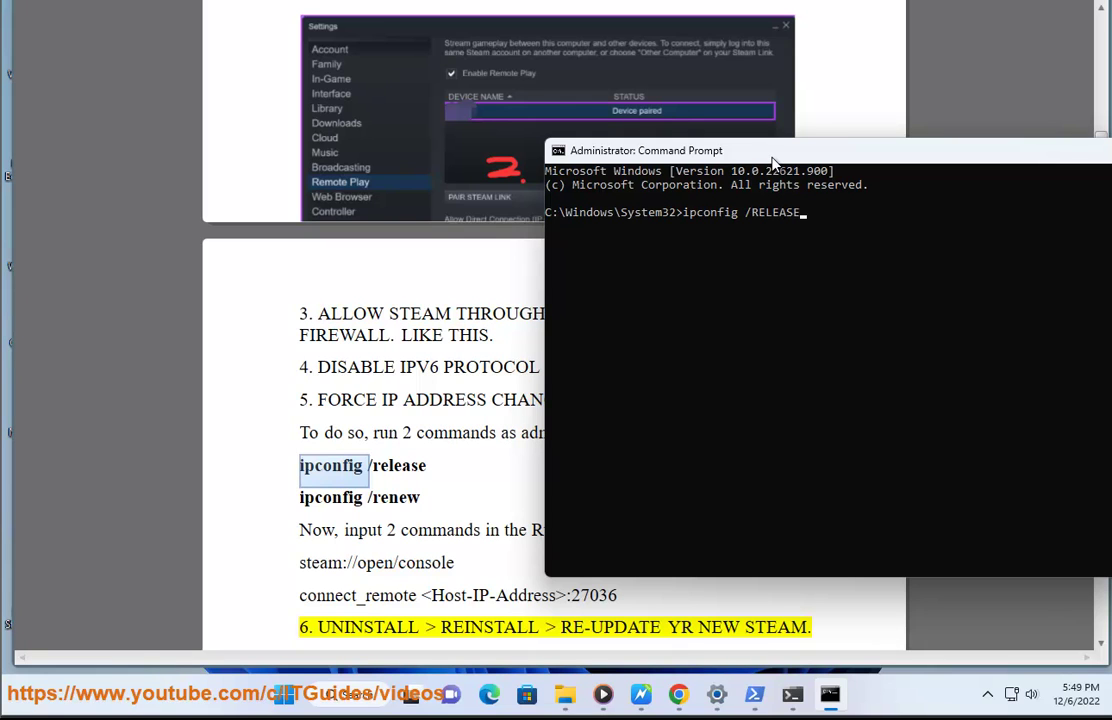
{"action": "type", "text": "/RELEASE"}
Change the entered command to ipconfig /RENEW and close Command Prompt.
{"action": "key", "text": "BackSpace"}
{"action": "key", "text": "BackSpace"}
{"action": "key", "text": "BackSpace"}
{"action": "key", "text": "BackSpace"}
{"action": "key", "text": "BackSpace"}
{"action": "type", "text": "NEW"}
{"action": "left_click_drag", "start_coordinate": [952, 152], "coordinate": [692, 158]}
{"action": "left_click", "coordinate": [1105, 153]}
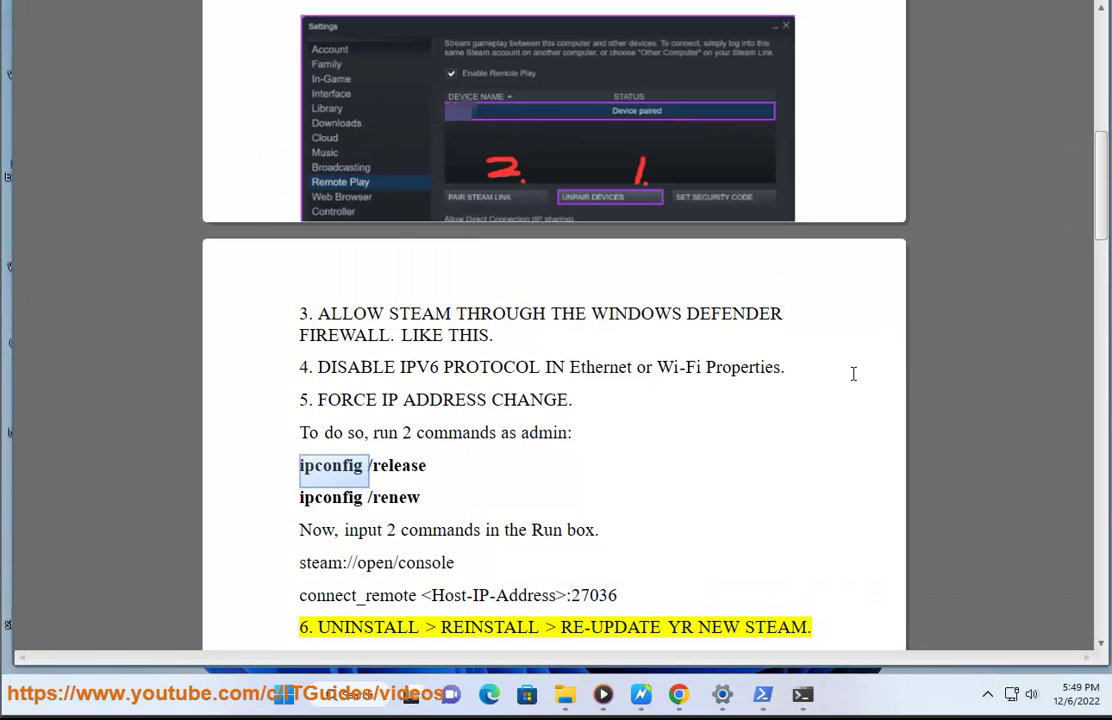
Copy steam://open/console from the guide and execute it through the Windows Run dialog.
{"action": "double_click", "coordinate": [546, 530]}
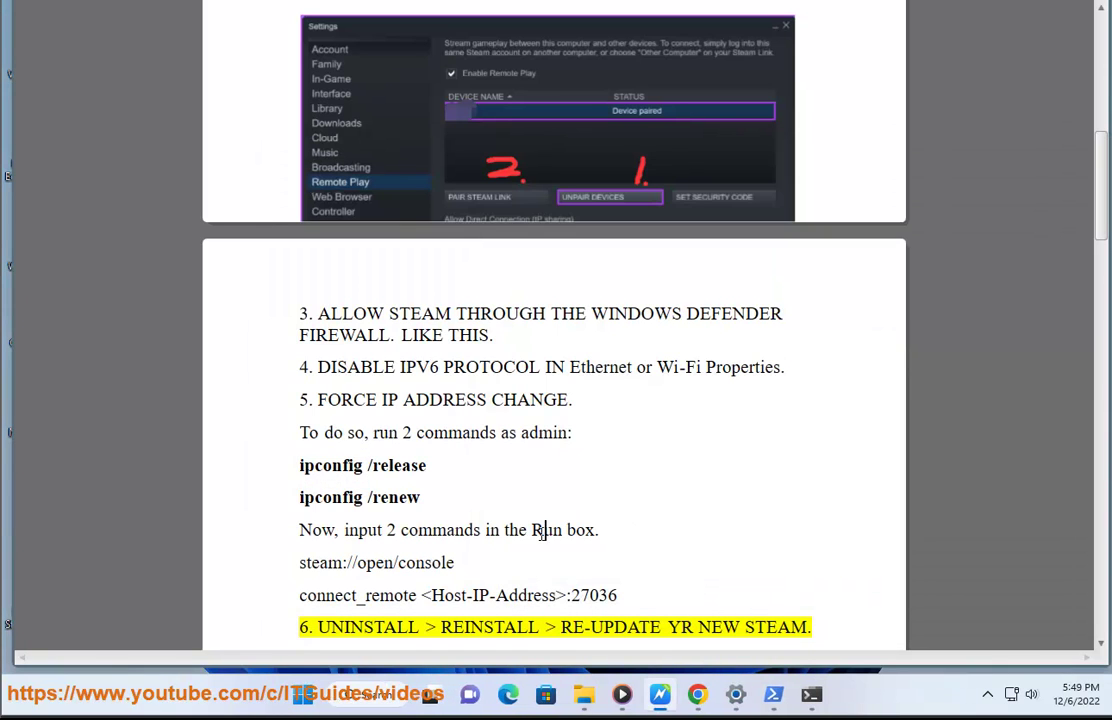
{"action": "left_click", "coordinate": [367, 700]}
{"action": "key", "text": "super+r"}
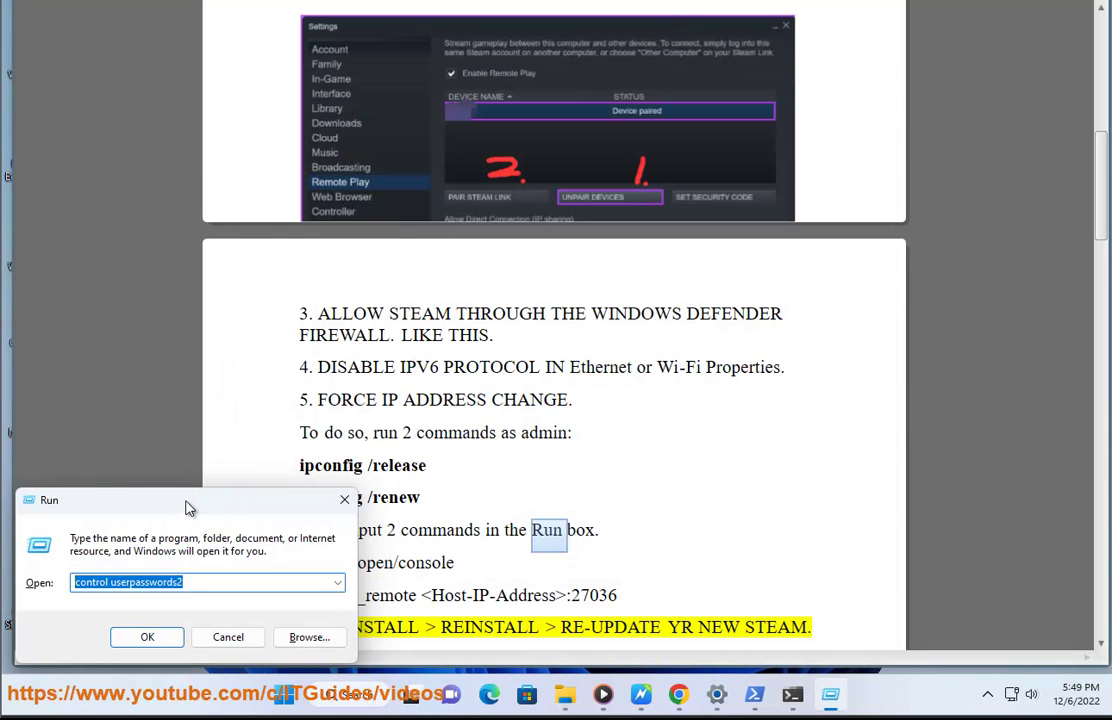
{"action": "left_click_drag", "start_coordinate": [186, 504], "coordinate": [781, 357]}
{"action": "left_click_drag", "start_coordinate": [457, 563], "coordinate": [296, 580]}
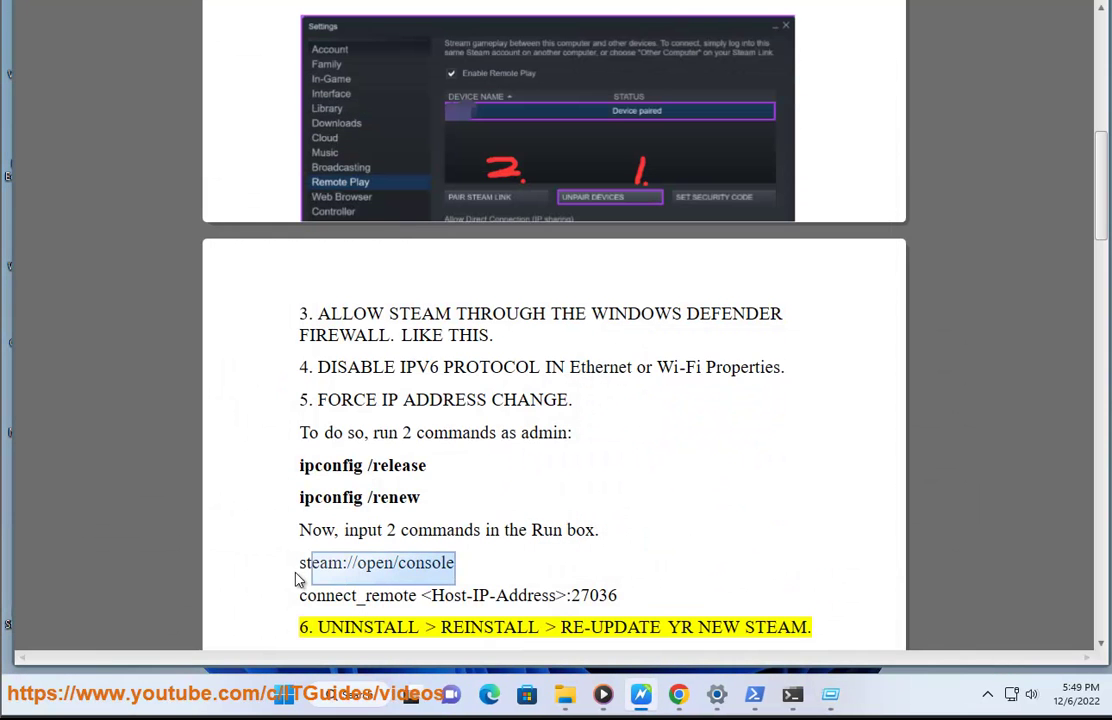
{"action": "left_click", "coordinate": [830, 694]}
{"action": "key", "text": "ctrl+v"}
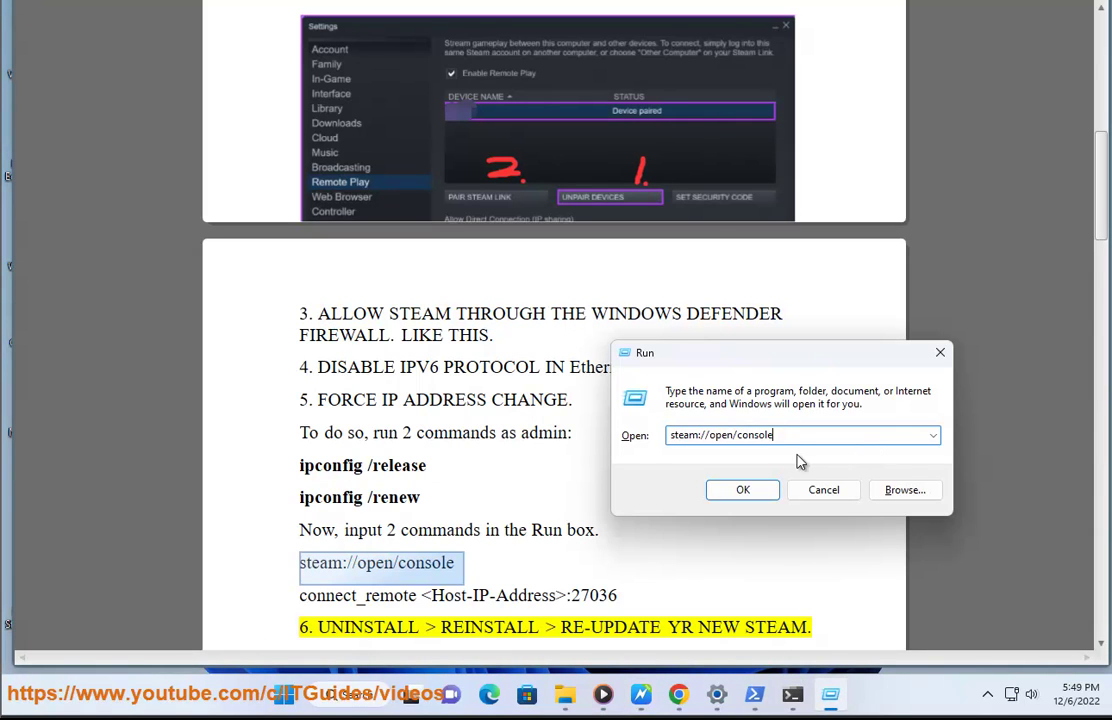
{"action": "left_click", "coordinate": [743, 490]}
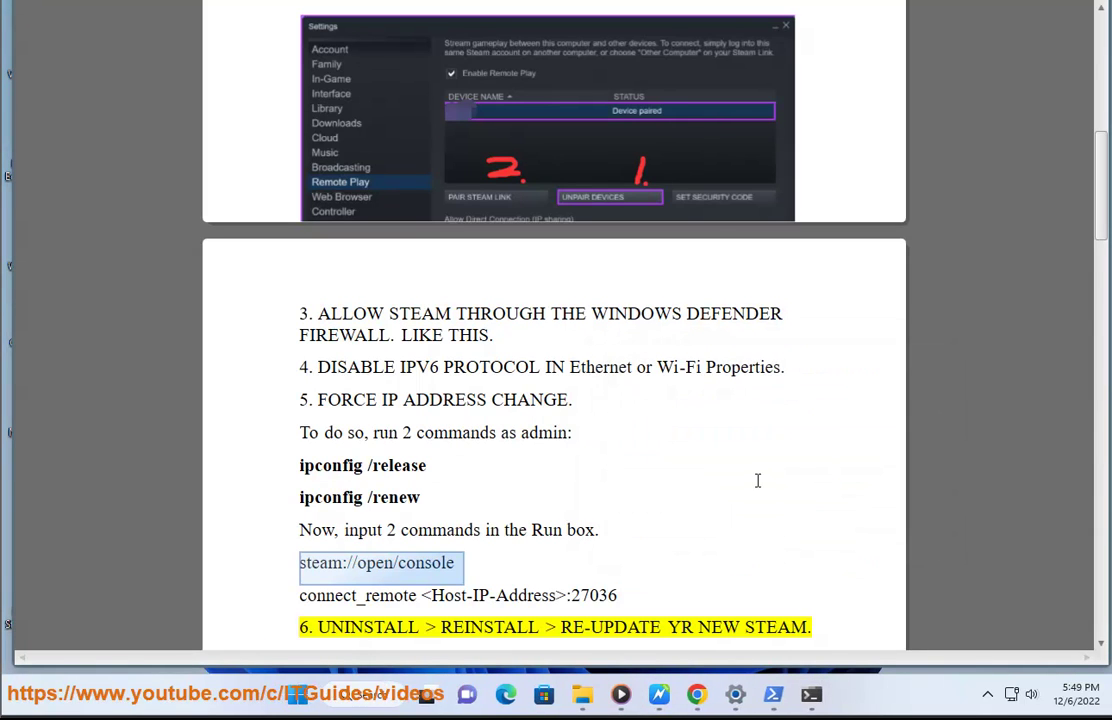
Copy the line connect_remote <Host-IP-Address>:27036 from the guide and switch to the Steam window.
{"action": "left_click_drag", "start_coordinate": [637, 600], "coordinate": [273, 601]}
{"action": "right_click", "coordinate": [370, 597]}
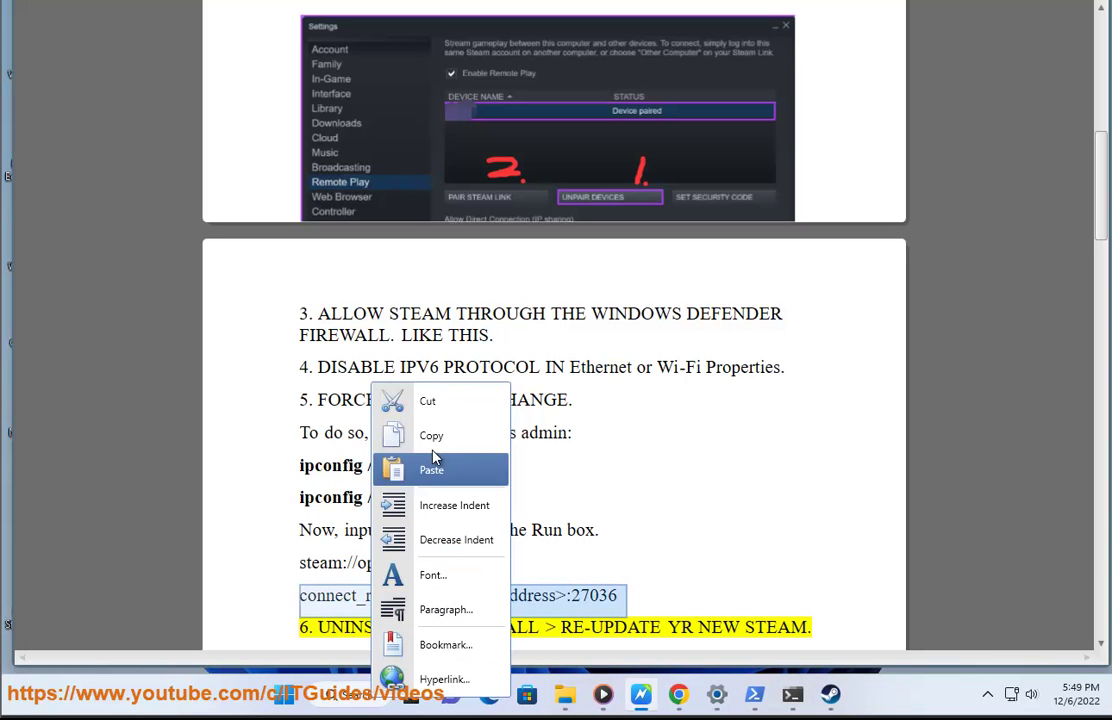
{"action": "left_click", "coordinate": [410, 434]}
{"action": "left_click", "coordinate": [830, 697]}
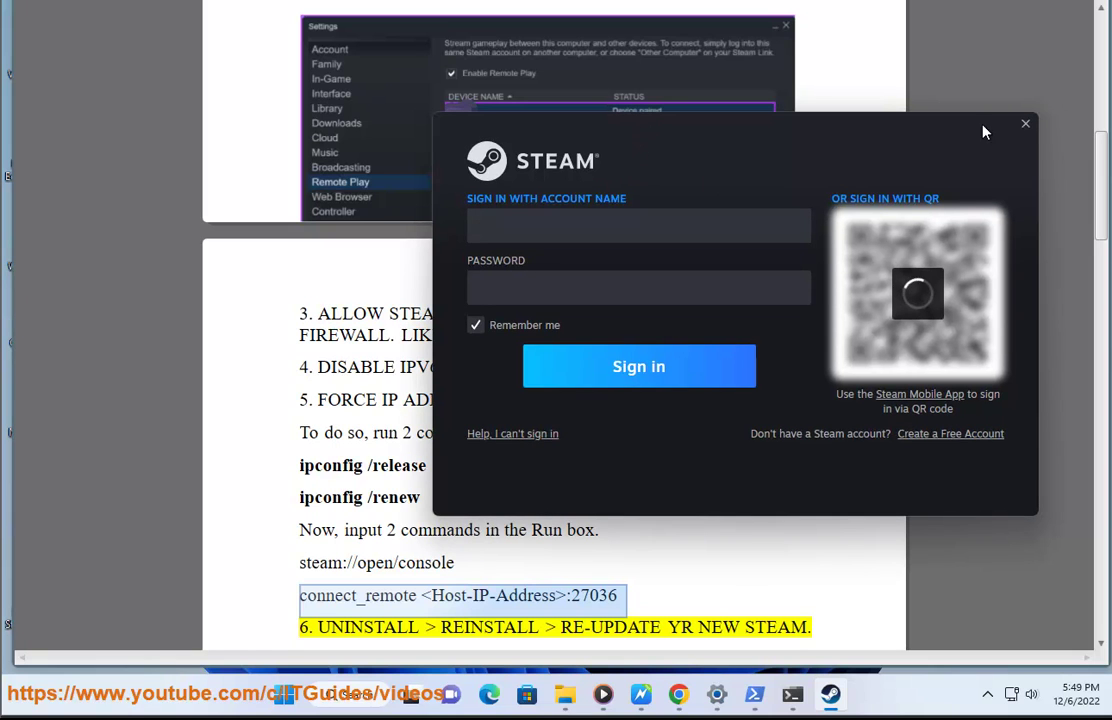
Close the Steam sign-in window and try to execute connect_remote <Host-IP-Address>:27036 through the Windows Run dialog.
{"action": "left_click", "coordinate": [1025, 125]}
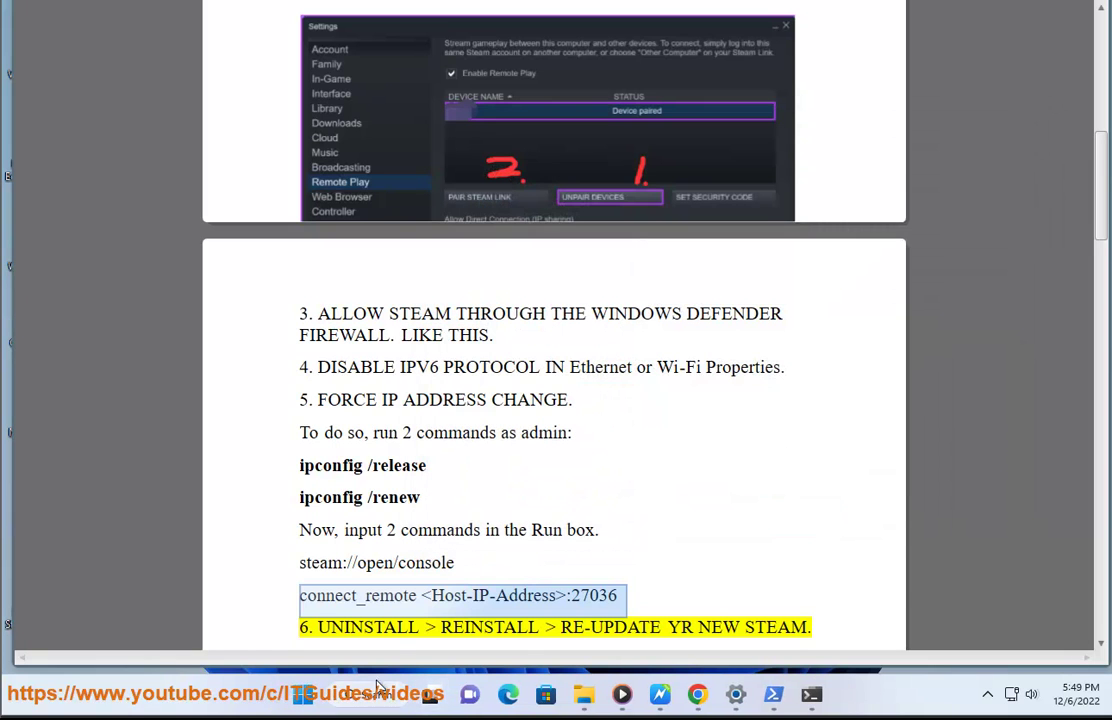
{"action": "key", "text": "super+r"}
{"action": "key", "text": "ctrl+v"}
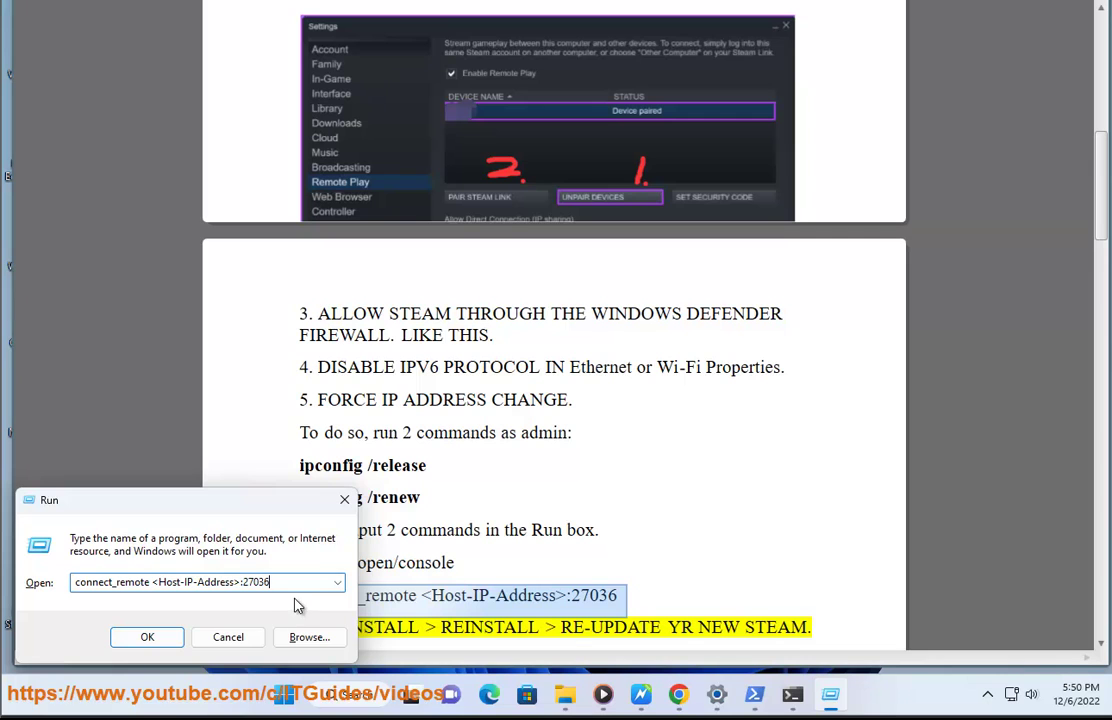
{"action": "left_click", "coordinate": [182, 638]}
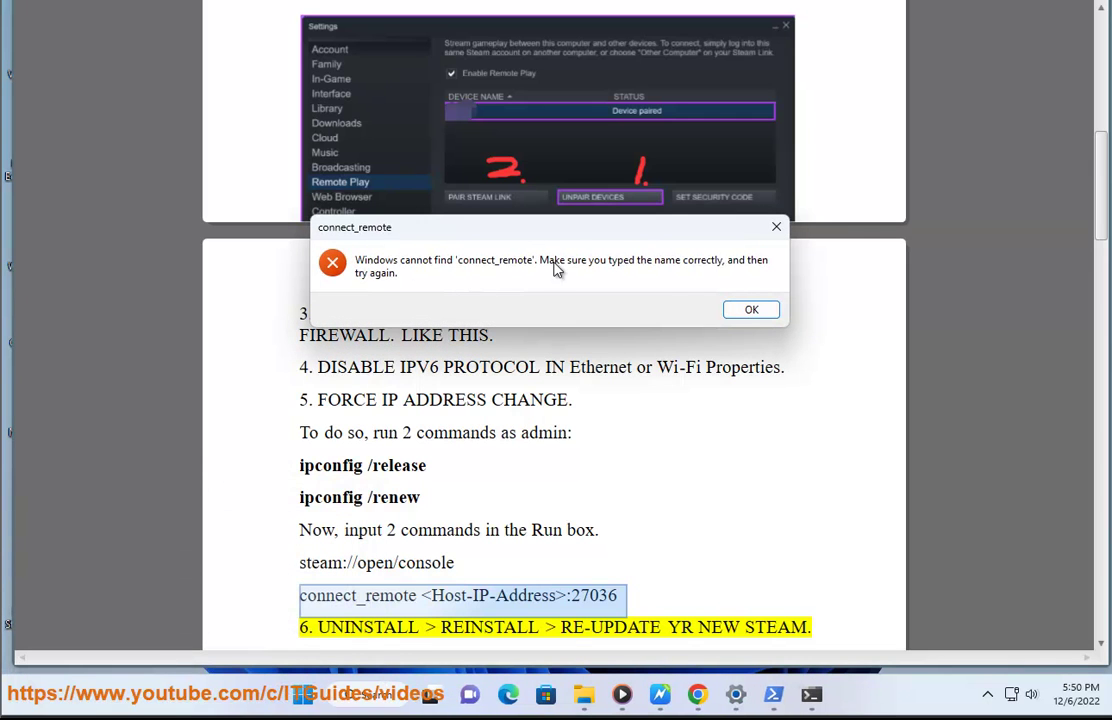
{"action": "left_click", "coordinate": [751, 312]}
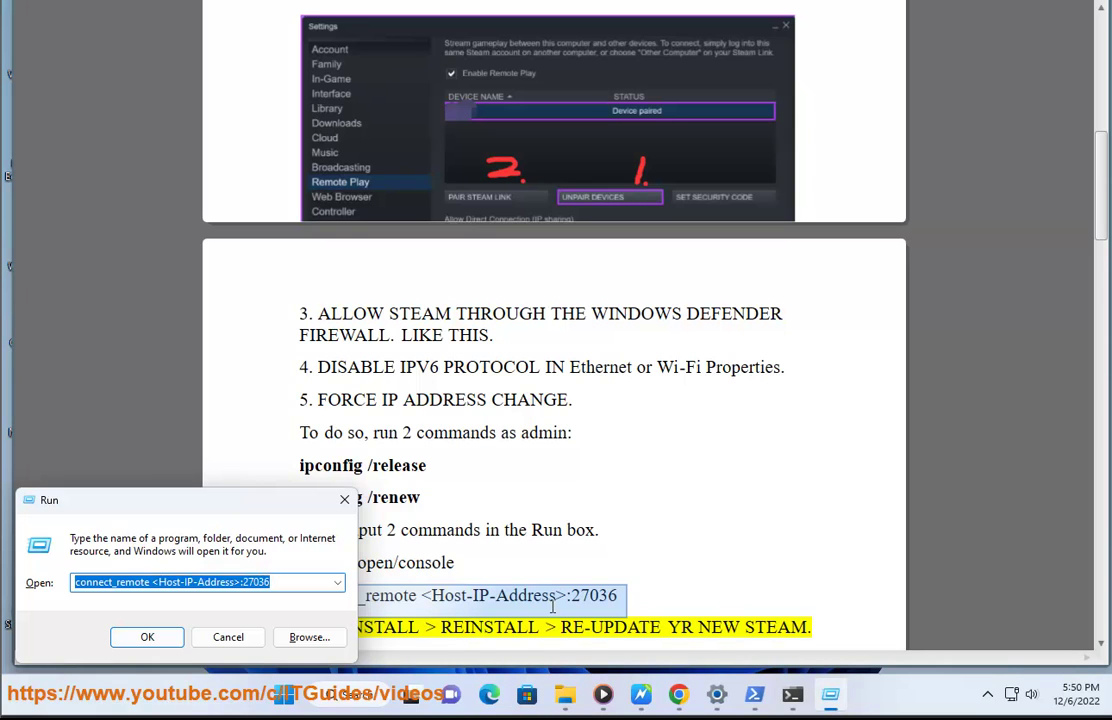
Change the Run command to connect_remote 1.2.3.4:27036, replacing the bracketed placeholder, and cancel the dialog without executing it.
{"action": "left_click", "coordinate": [239, 583]}
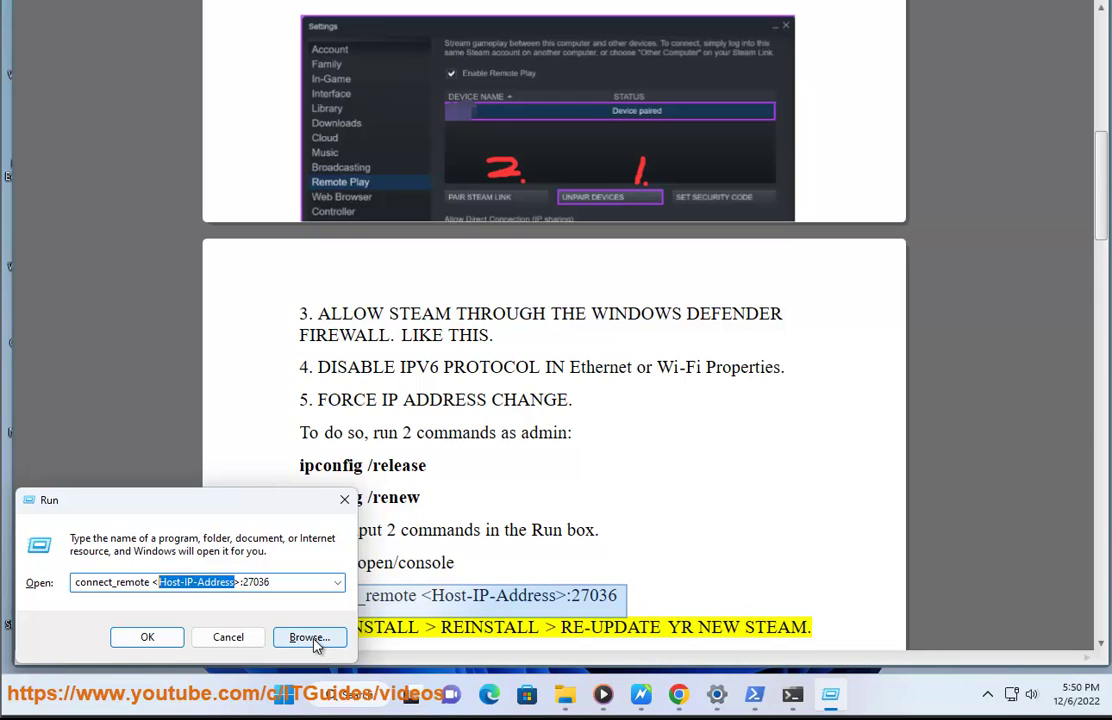
{"action": "type", "text": "1.2.3.4"}
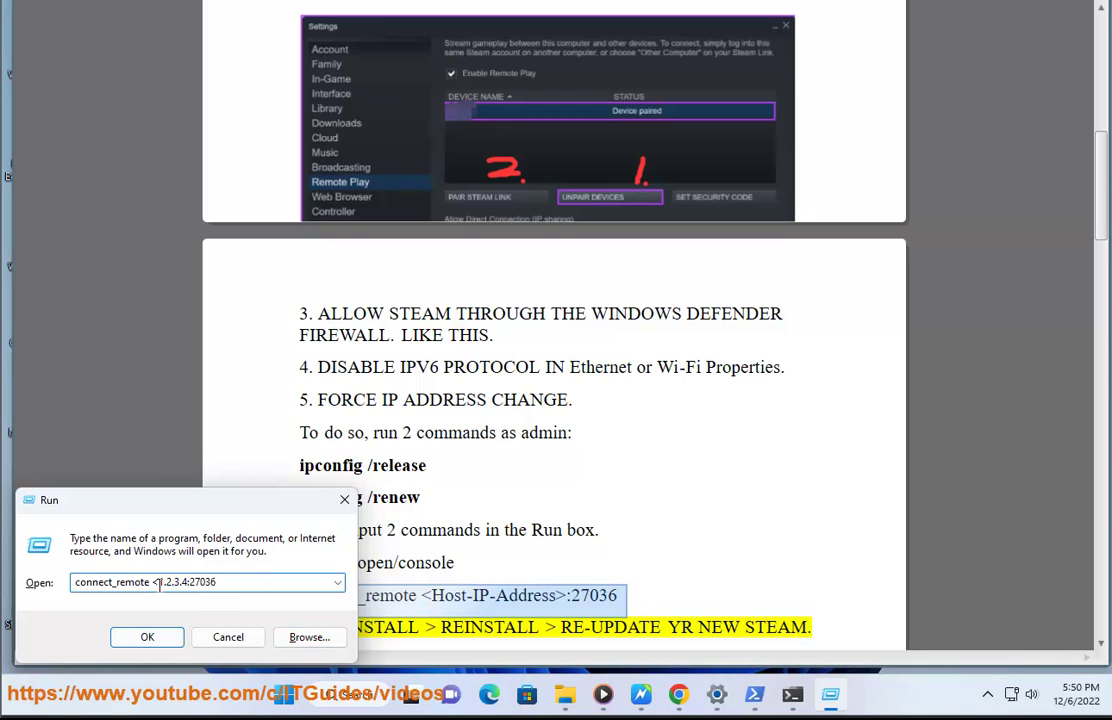
{"action": "left_click", "coordinate": [158, 583]}
{"action": "key", "text": "BackSpace"}
{"action": "left_click_drag", "start_coordinate": [225, 584], "coordinate": [3, 586]}
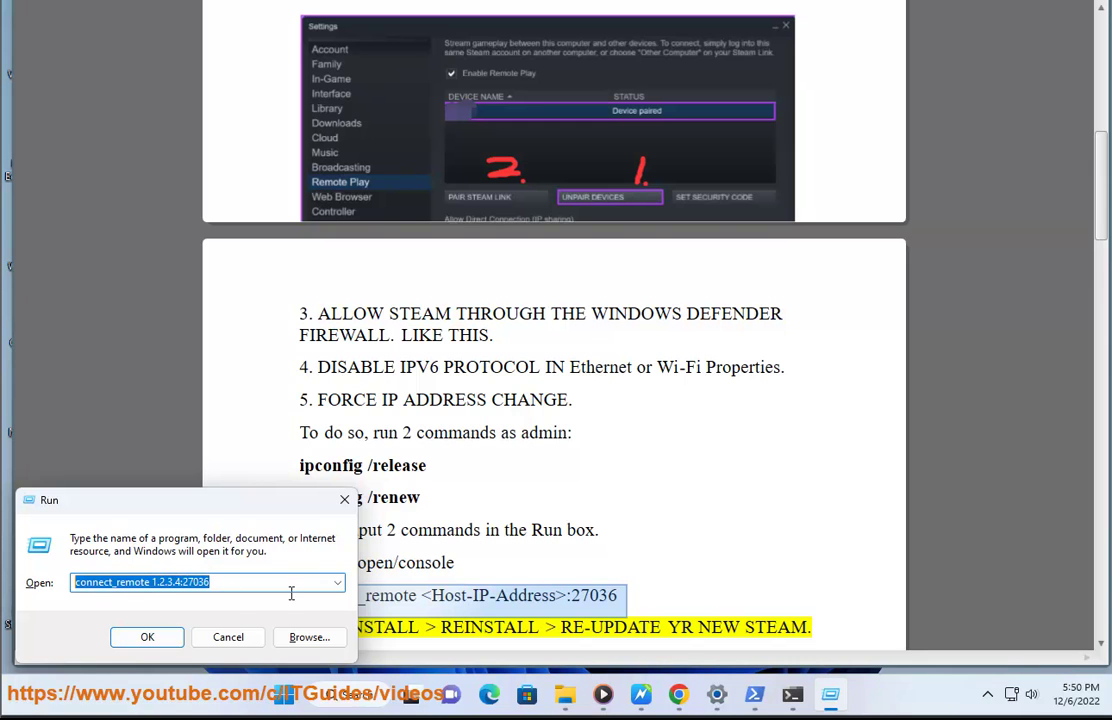
{"action": "left_click", "coordinate": [228, 637]}
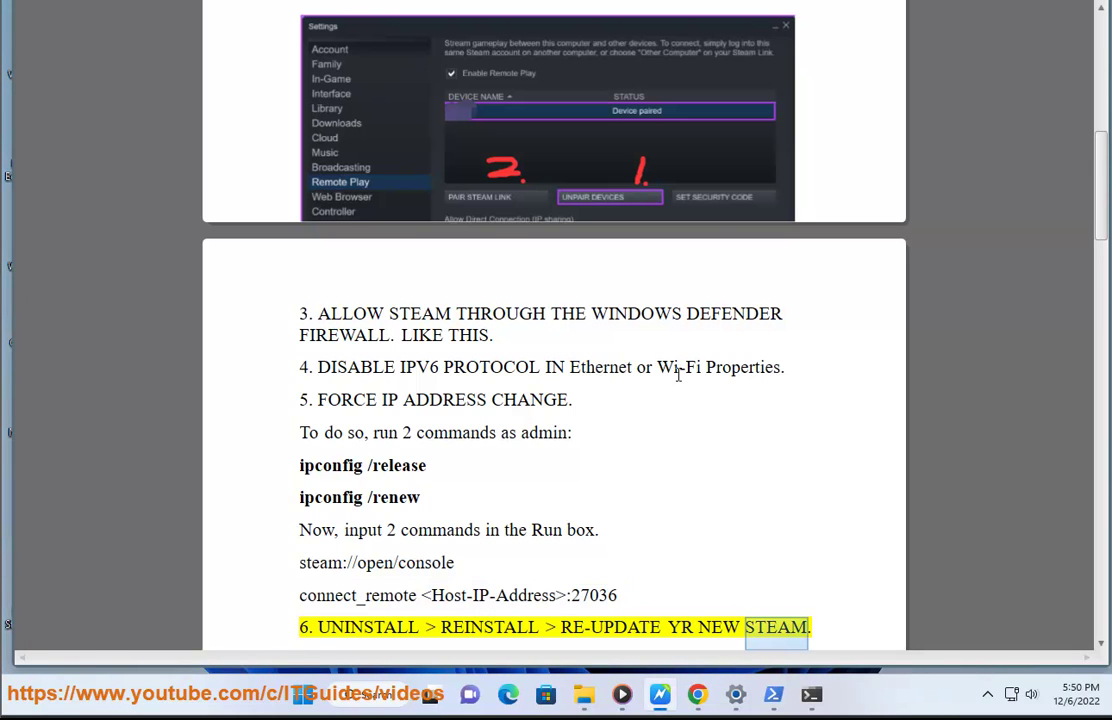
Open Control Panel's list of installed programs, select Steam as the program to uninstall, and close the window without removing it.
{"action": "scroll", "coordinate": [432, 81], "scroll_direction": "down", "scroll_amount": 1}
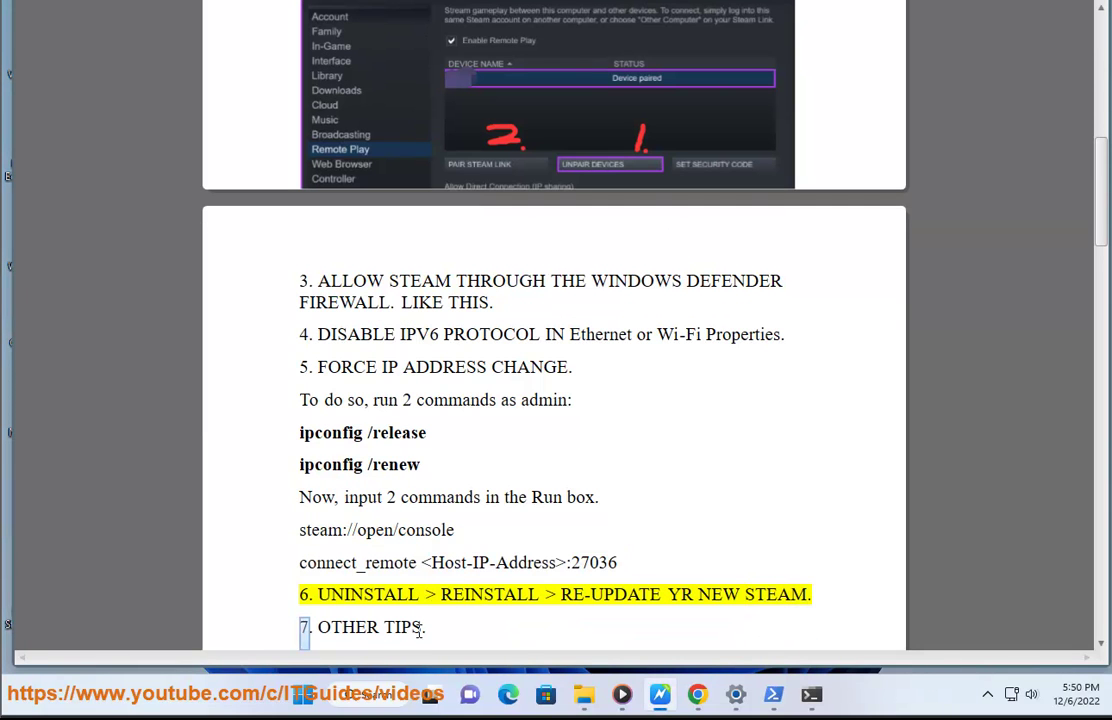
{"action": "left_click", "coordinate": [383, 703]}
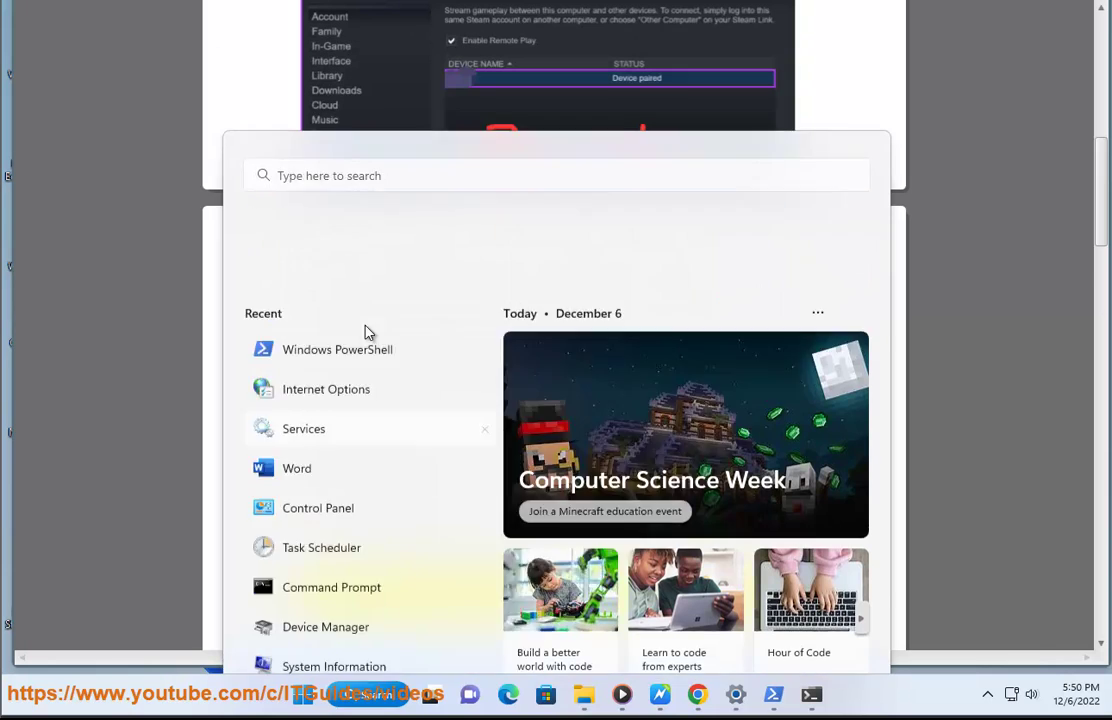
{"action": "left_click", "coordinate": [318, 508]}
{"action": "left_click", "coordinate": [362, 458]}
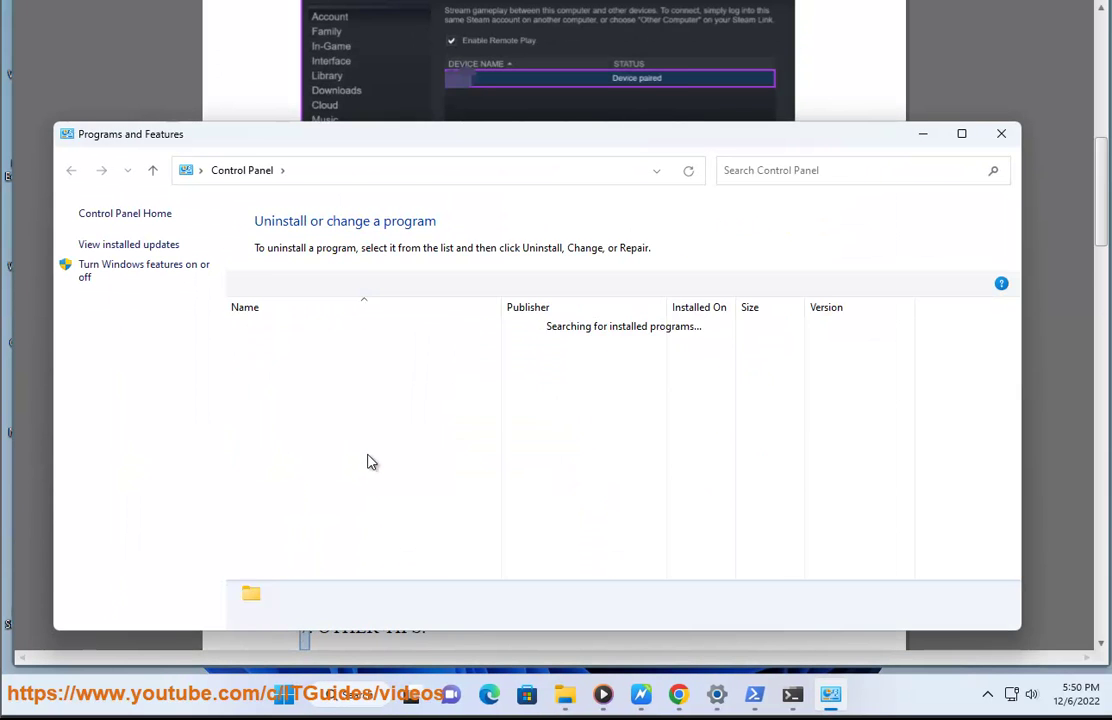
{"action": "left_click", "coordinate": [399, 408]}
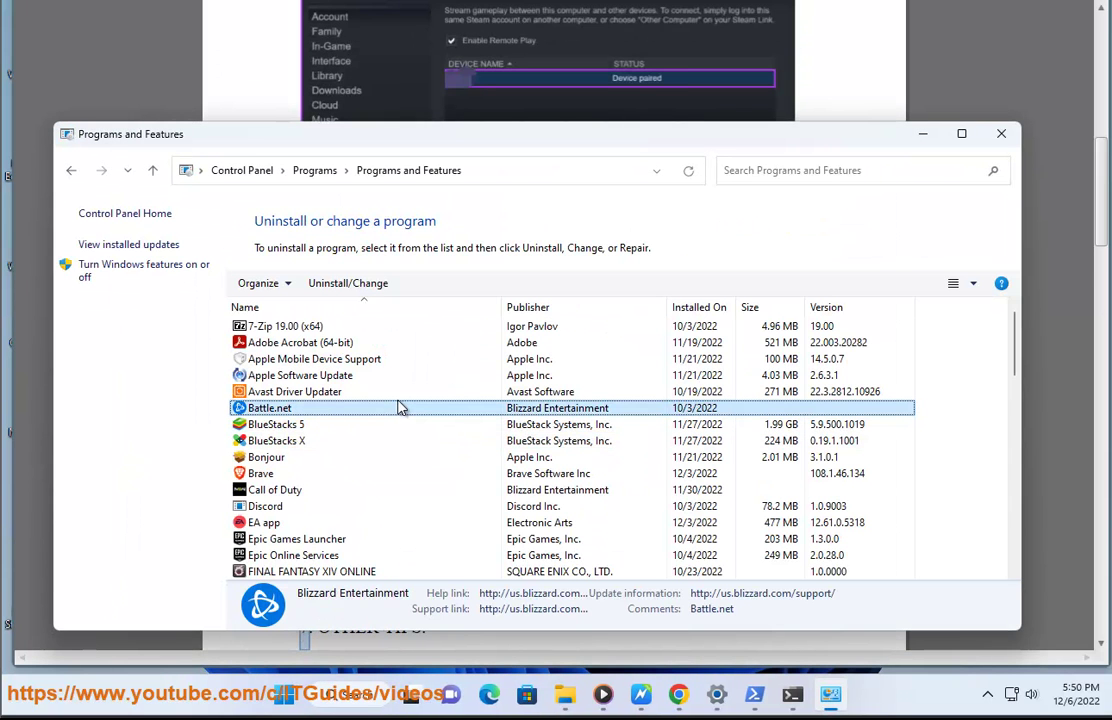
{"action": "left_click", "coordinate": [308, 426]}
{"action": "key", "text": "s"}
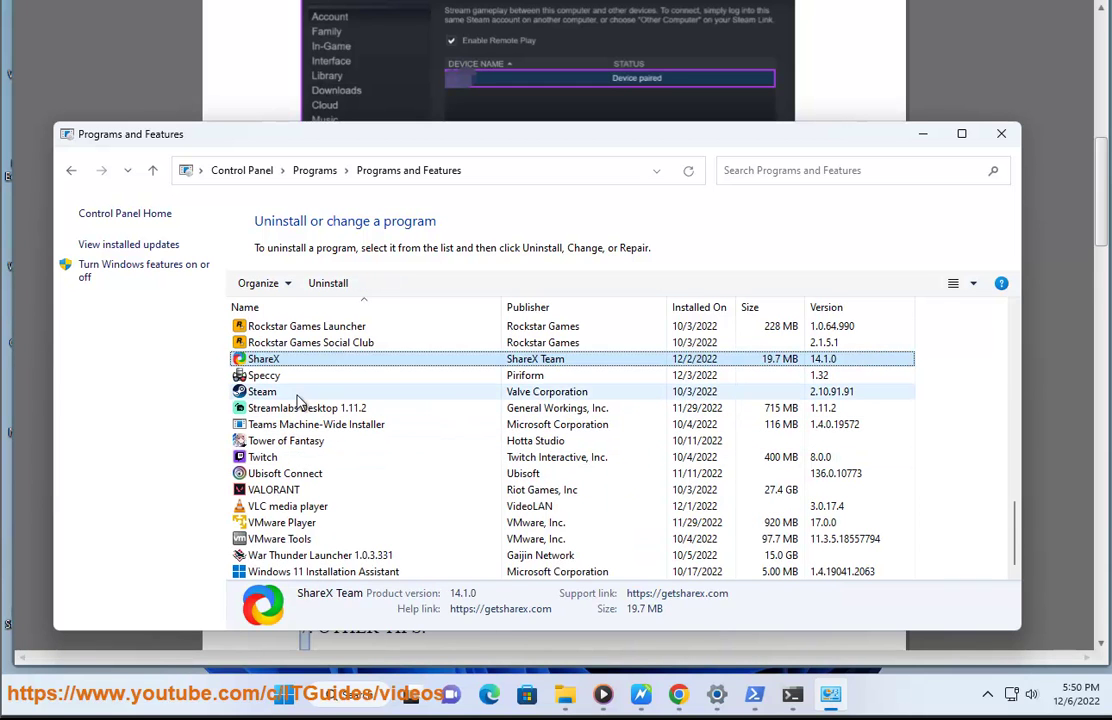
{"action": "left_click", "coordinate": [296, 393]}
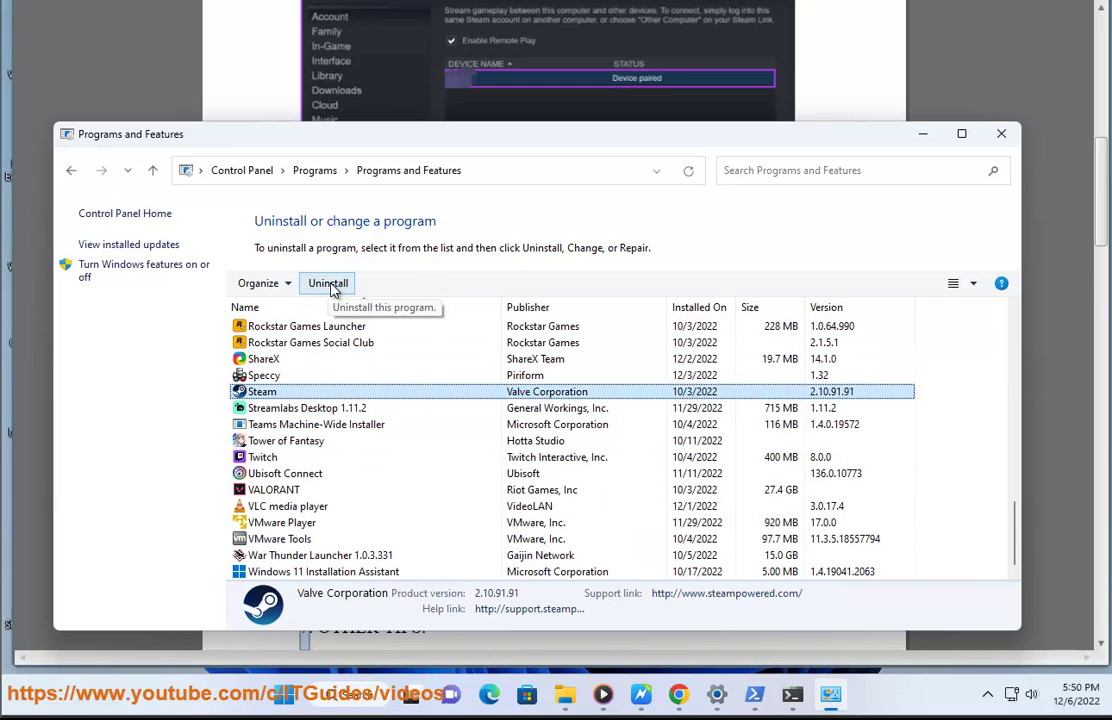
{"action": "left_click", "coordinate": [1001, 133]}
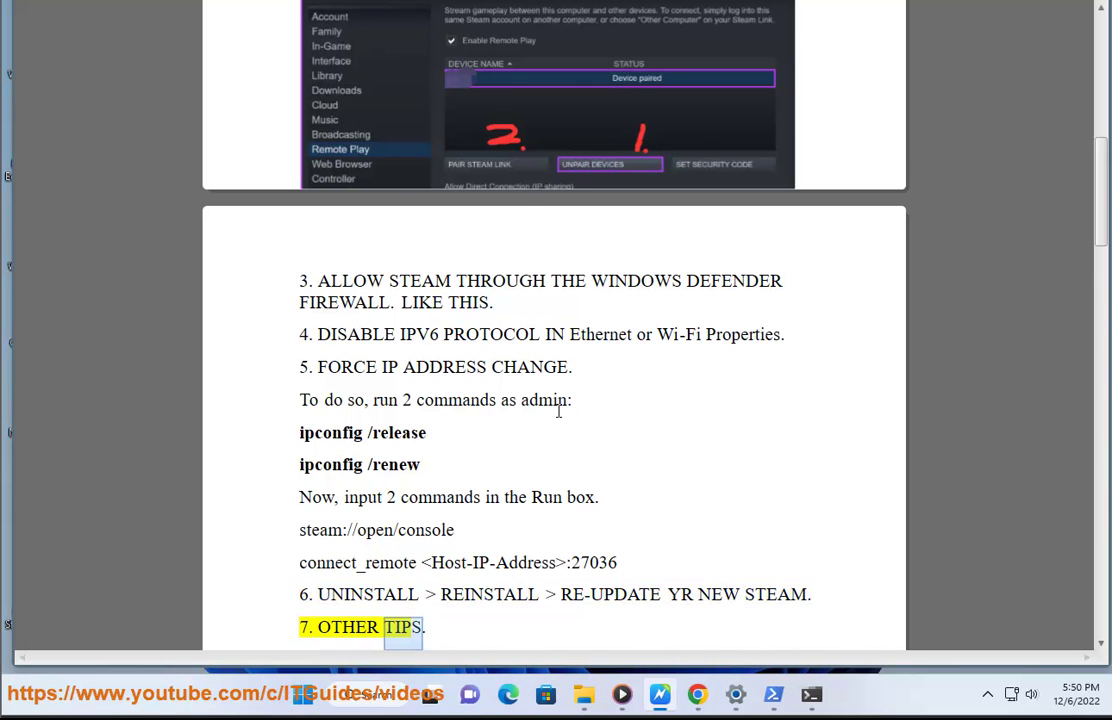
Examine the virus & threat protection settings in Windows Security, from real-time protection to exclusions, and close the window.
{"action": "scroll", "coordinate": [541, 405], "scroll_direction": "down", "scroll_amount": 1}
{"action": "scroll", "coordinate": [529, 459], "scroll_direction": "down", "scroll_amount": 5}
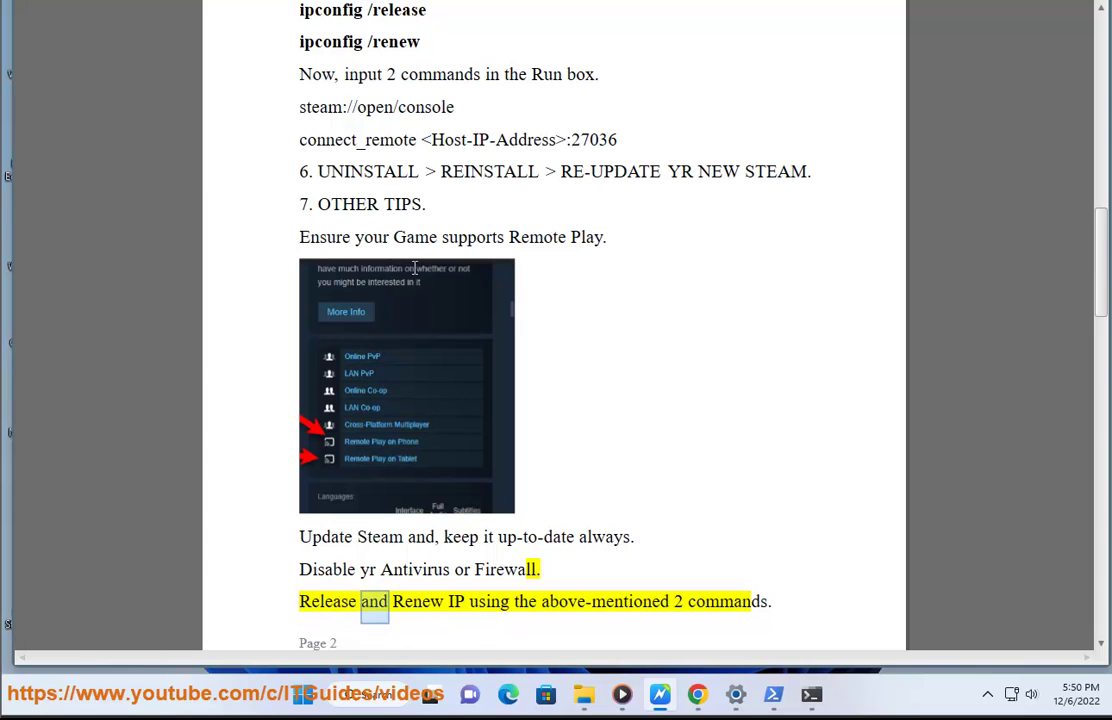
{"action": "left_click", "coordinate": [736, 694]}
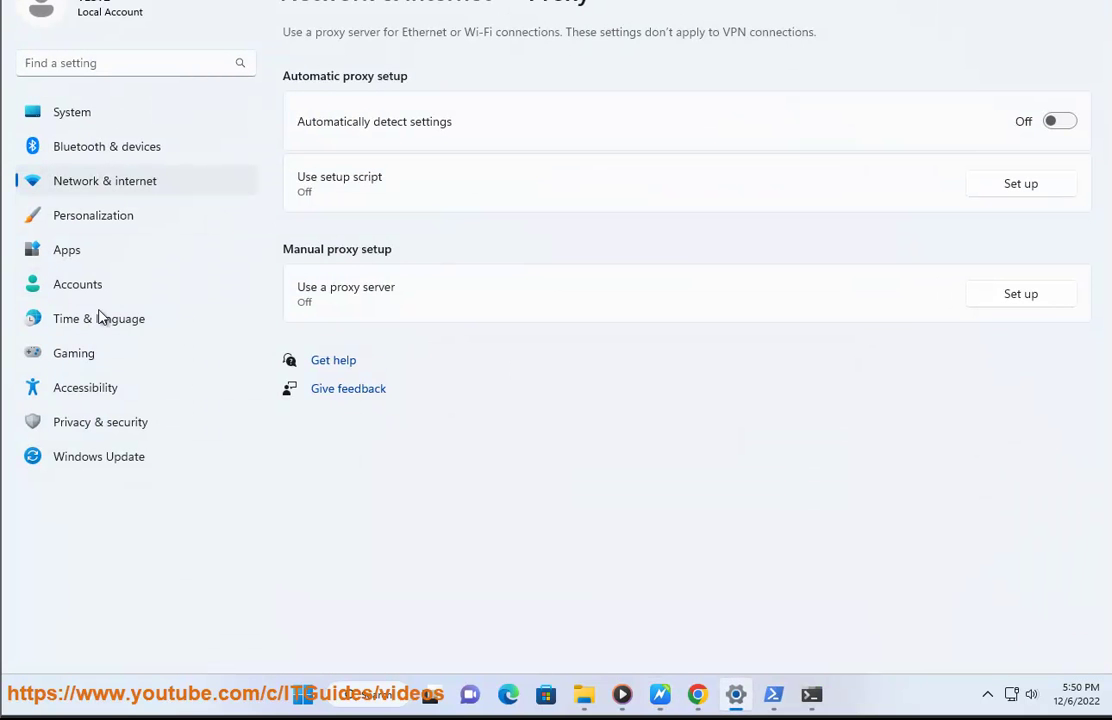
{"action": "left_click", "coordinate": [99, 424]}
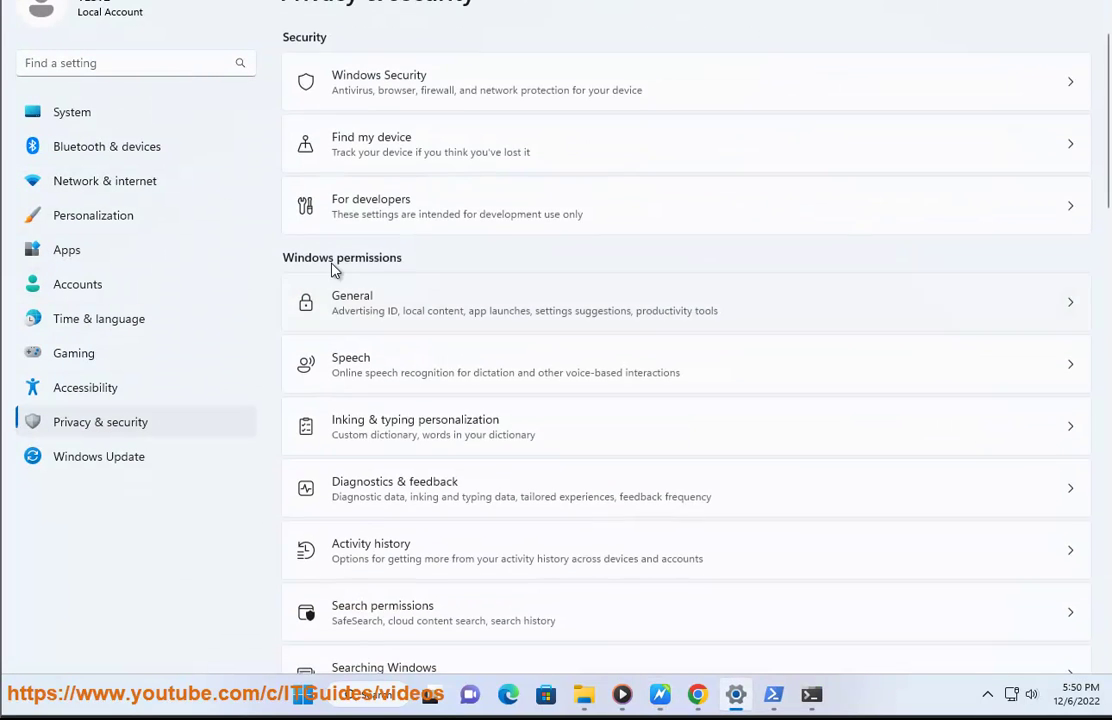
{"action": "left_click", "coordinate": [410, 79]}
{"action": "left_click", "coordinate": [410, 82]}
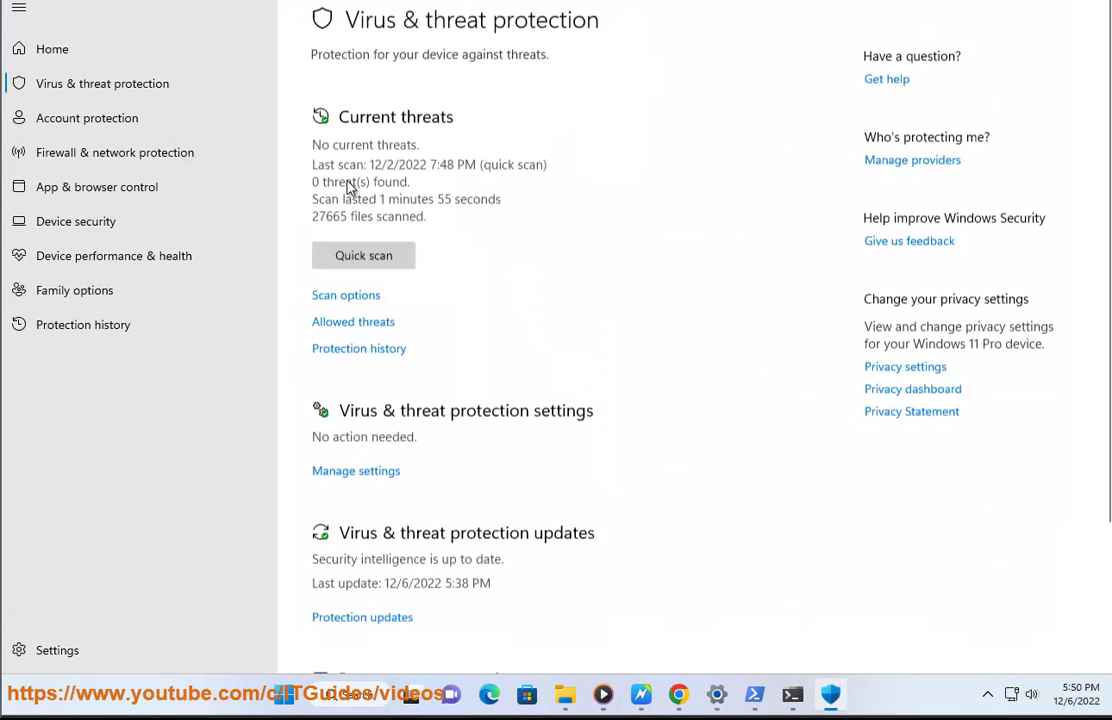
{"action": "scroll", "coordinate": [346, 240], "scroll_direction": "down", "scroll_amount": 1}
{"action": "left_click", "coordinate": [343, 443]}
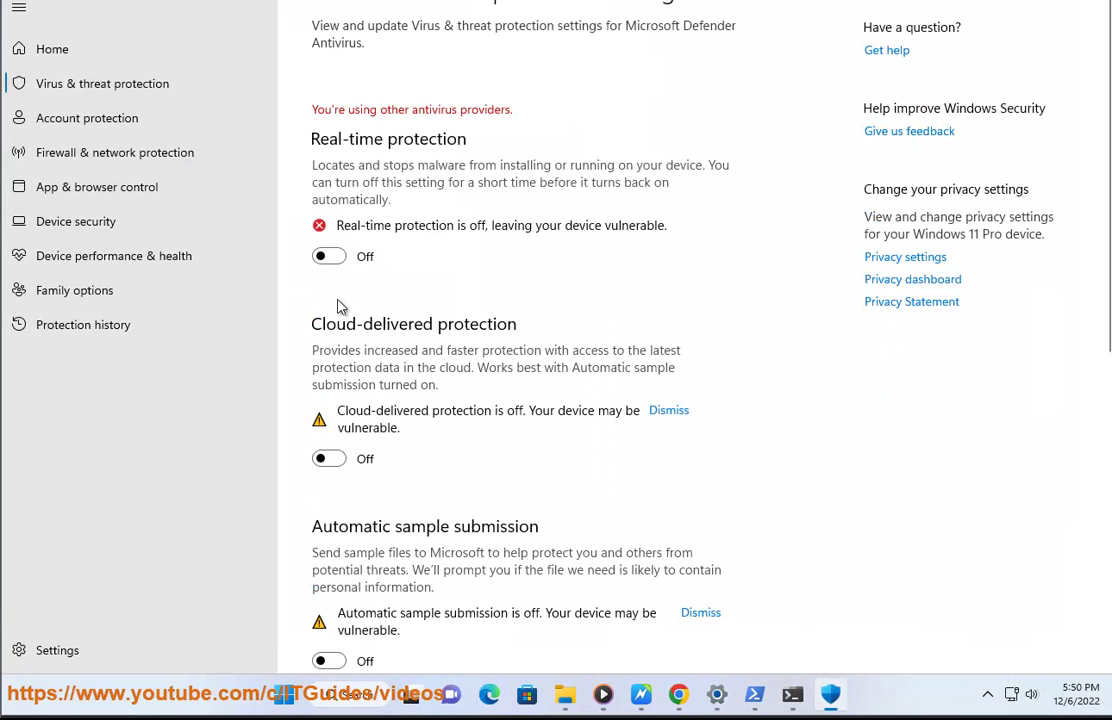
{"action": "scroll", "coordinate": [340, 520], "scroll_direction": "down", "scroll_amount": 5}
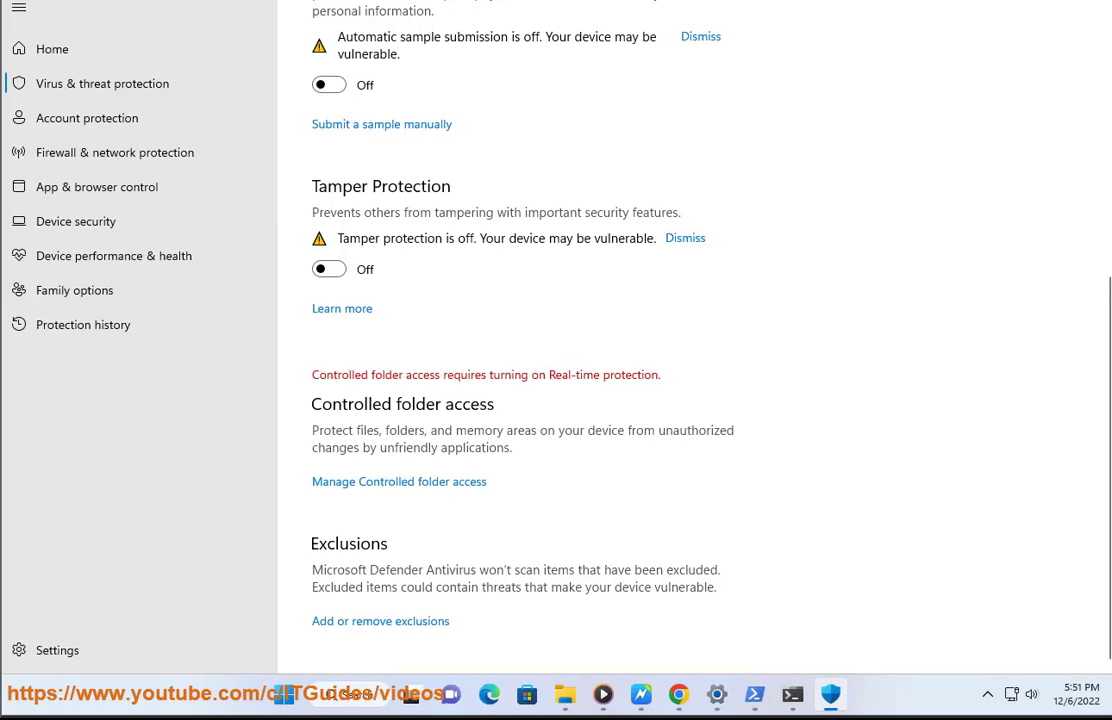
{"action": "key", "text": "alt+F4"}
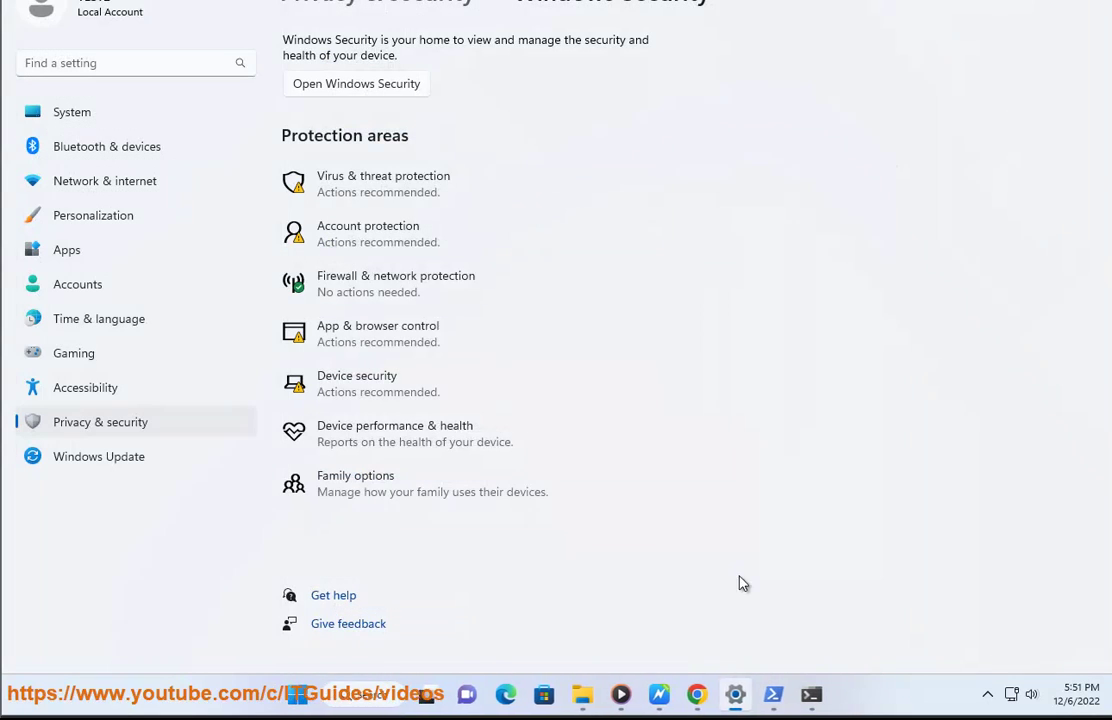
Select turning off Windows Defender Firewall for both private and public networks in Control Panel, and cancel the changes.
{"action": "left_click", "coordinate": [366, 703]}
{"action": "left_click", "coordinate": [356, 324]}
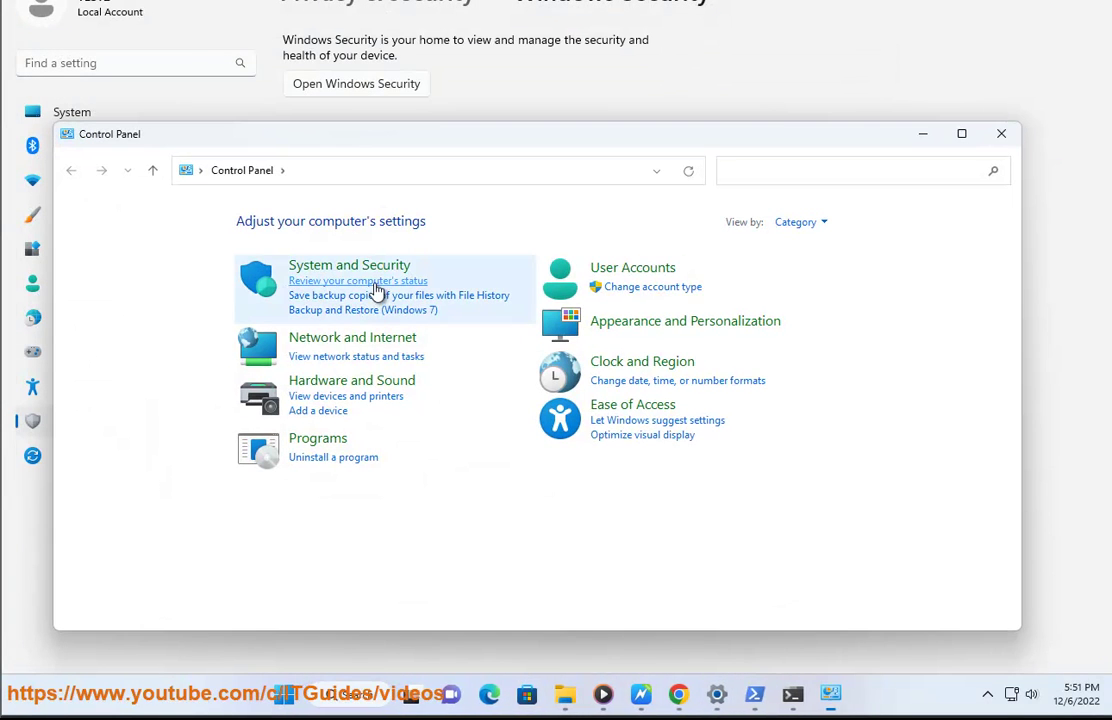
{"action": "left_click", "coordinate": [372, 278]}
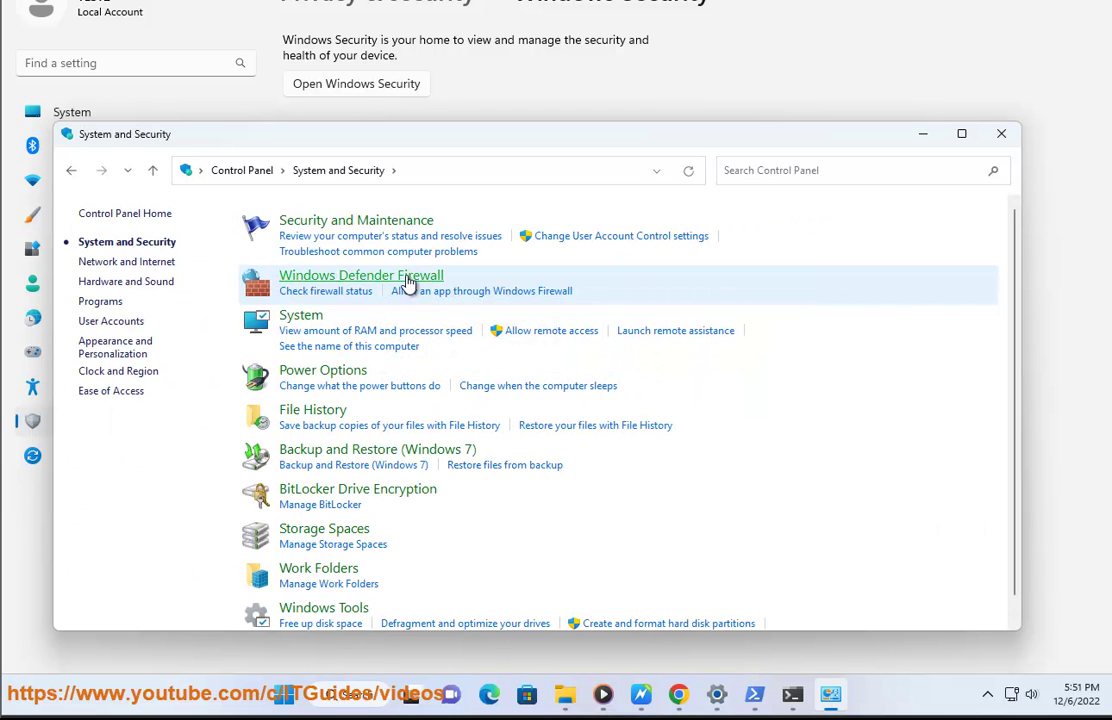
{"action": "left_click", "coordinate": [407, 279]}
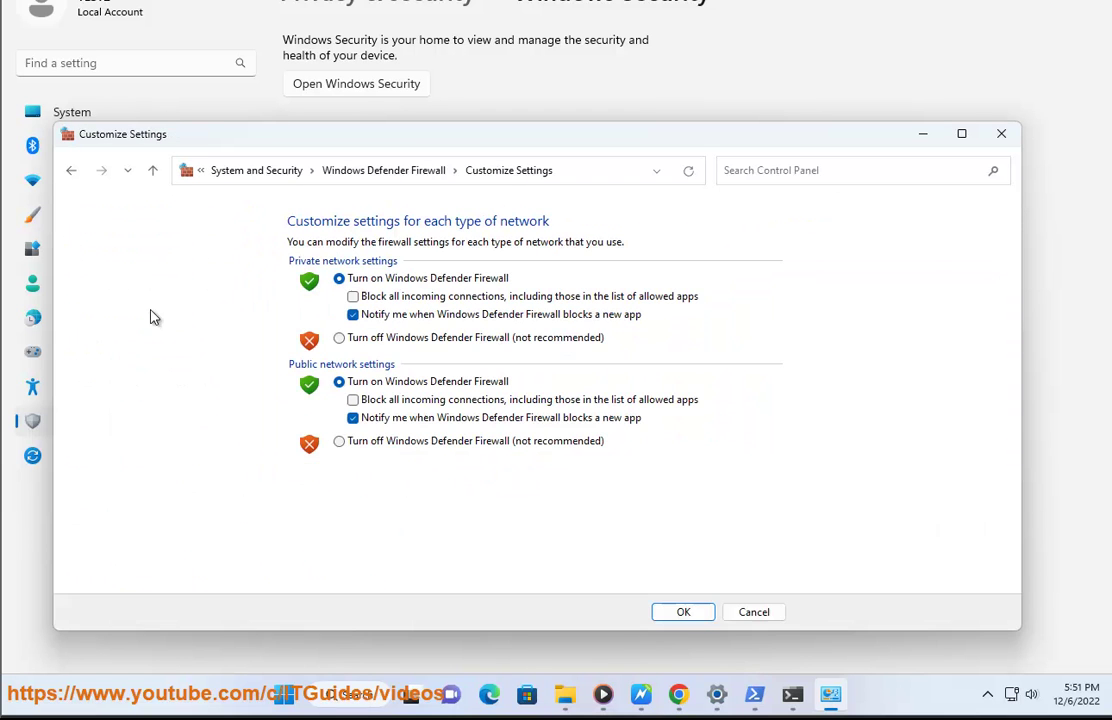
{"action": "left_click", "coordinate": [372, 338]}
{"action": "left_click", "coordinate": [381, 442]}
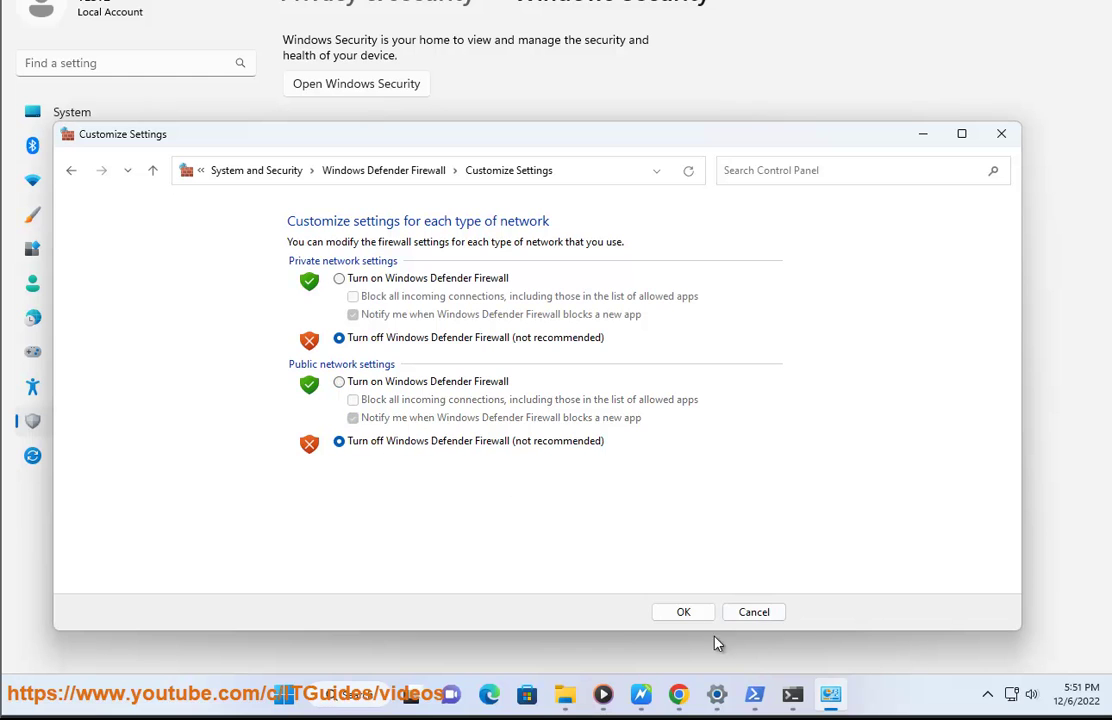
{"action": "left_click", "coordinate": [776, 614]}
{"action": "left_click", "coordinate": [1000, 133]}
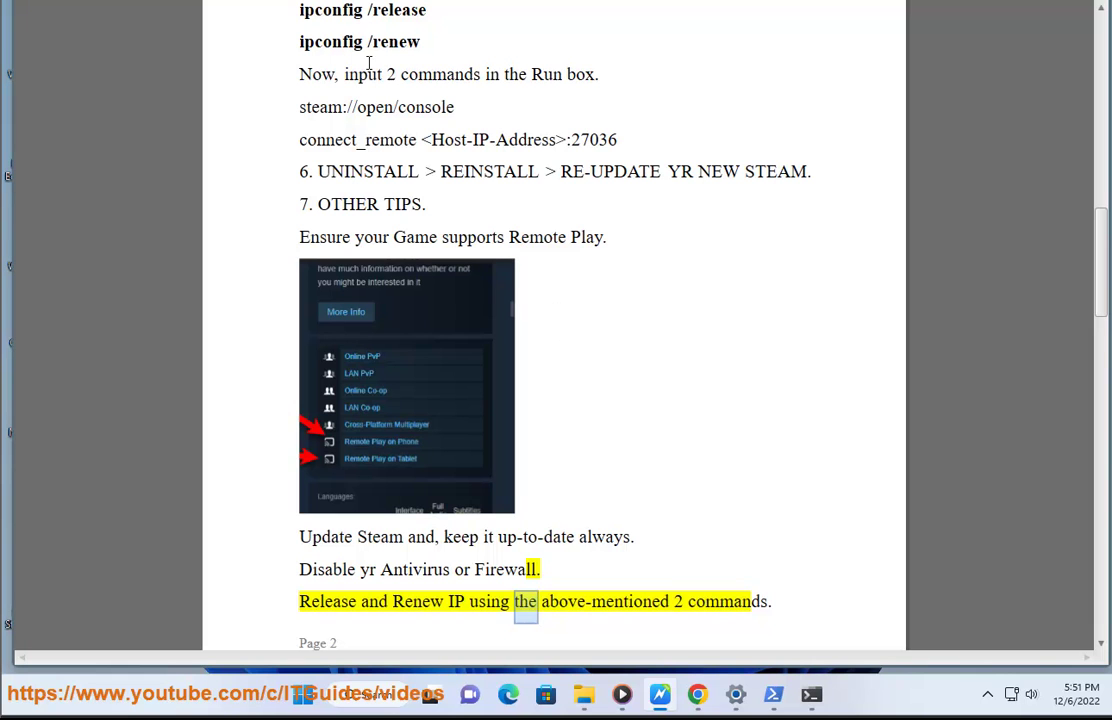
Read the guide's other tips, from releasing and renewing the IP to Steam beta participation, client and game updates, and device drivers.
{"action": "scroll", "coordinate": [448, 151], "scroll_direction": "down", "scroll_amount": 3}
{"action": "scroll", "coordinate": [695, 422], "scroll_direction": "up", "scroll_amount": 5}
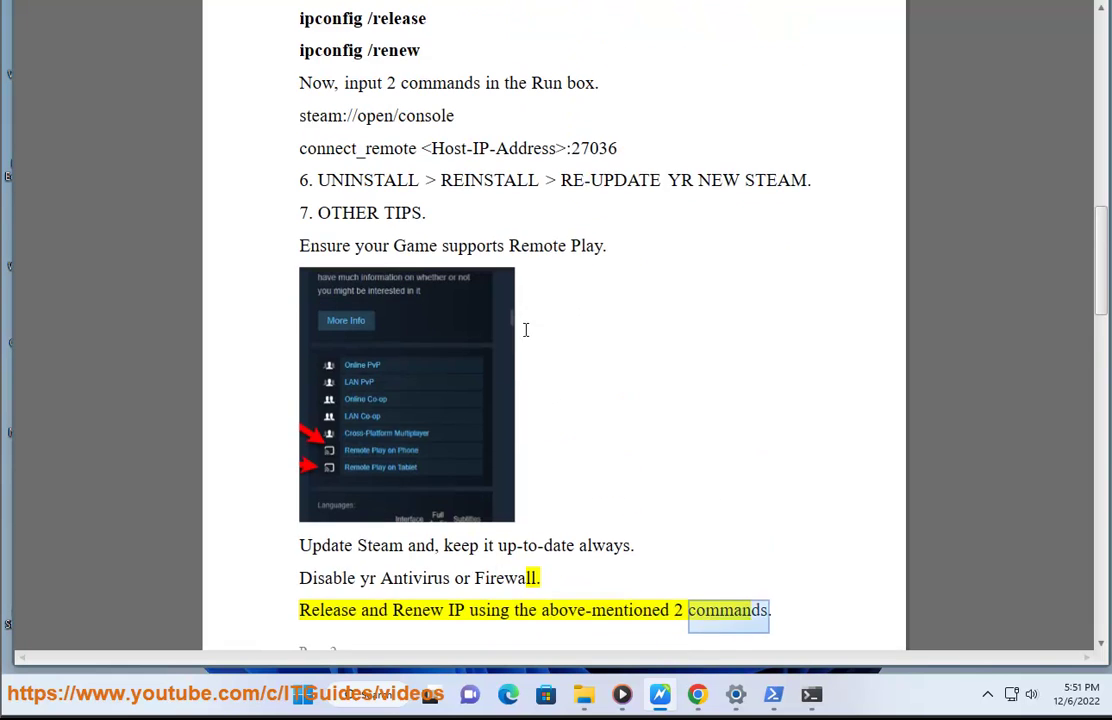
{"action": "left_click_drag", "start_coordinate": [431, 134], "coordinate": [270, 118]}
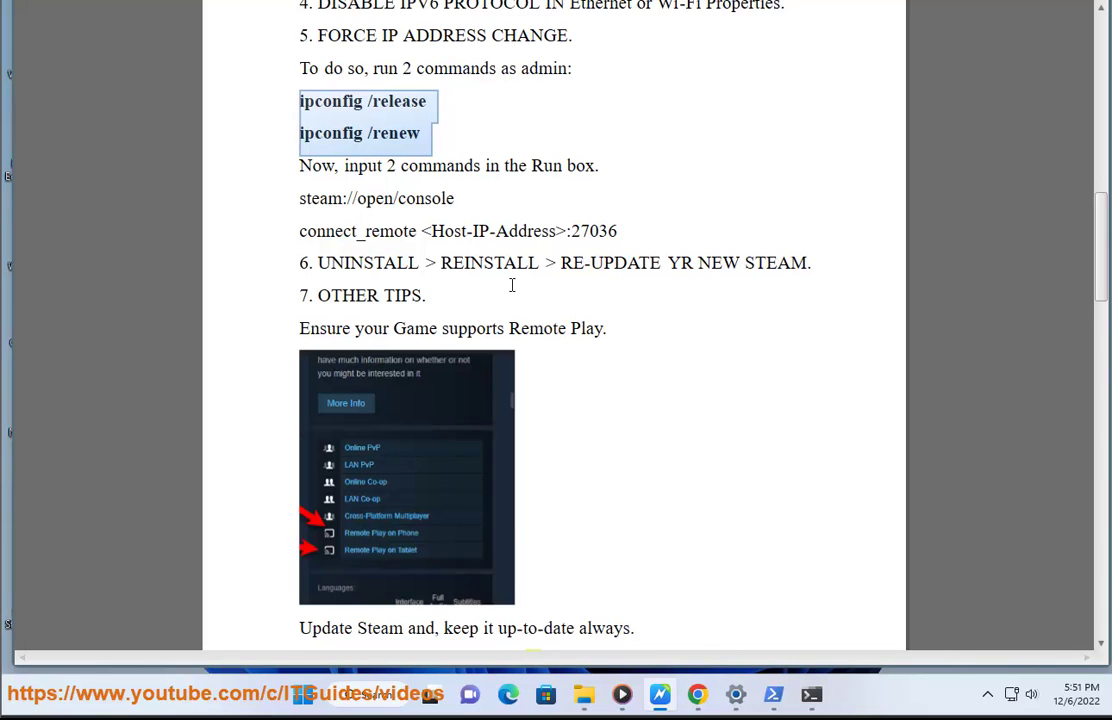
{"action": "scroll", "coordinate": [515, 290], "scroll_direction": "down", "scroll_amount": 2}
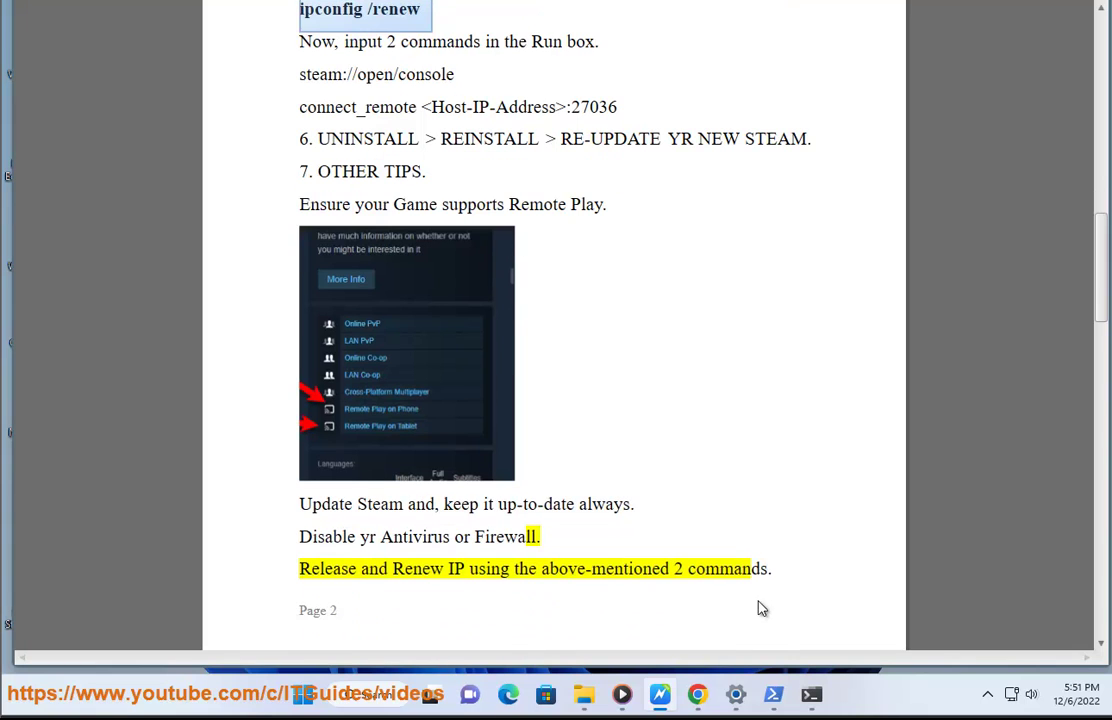
{"action": "scroll", "coordinate": [773, 607], "scroll_direction": "down", "scroll_amount": 2}
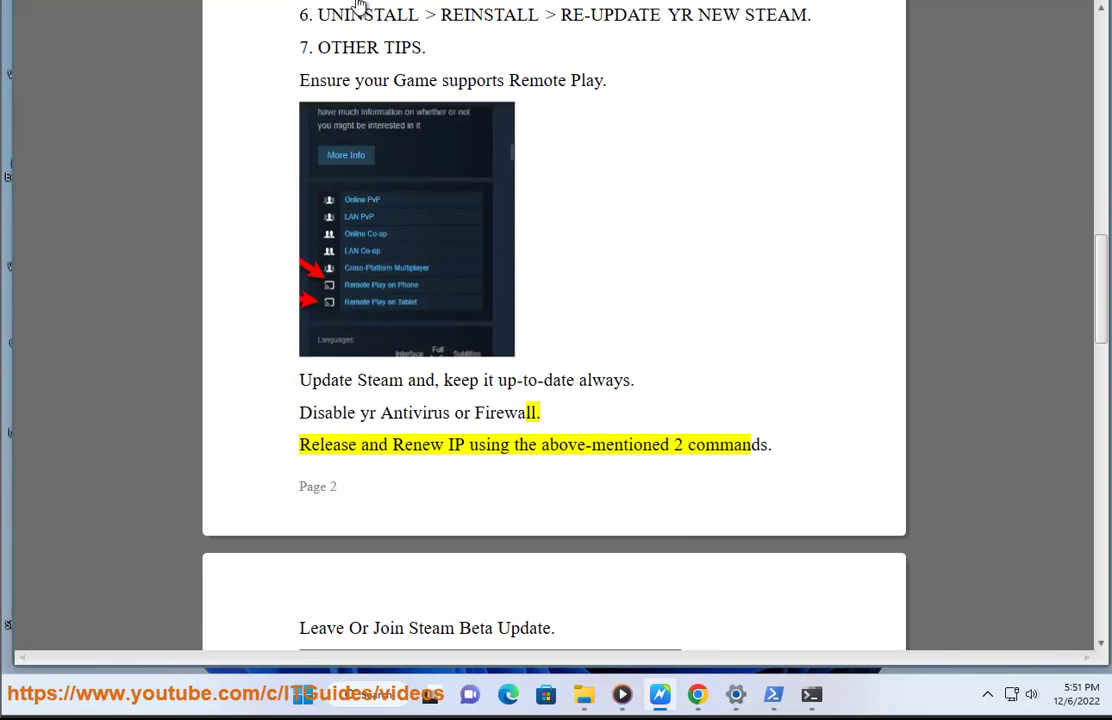
{"action": "scroll", "coordinate": [571, 263], "scroll_direction": "down", "scroll_amount": 5}
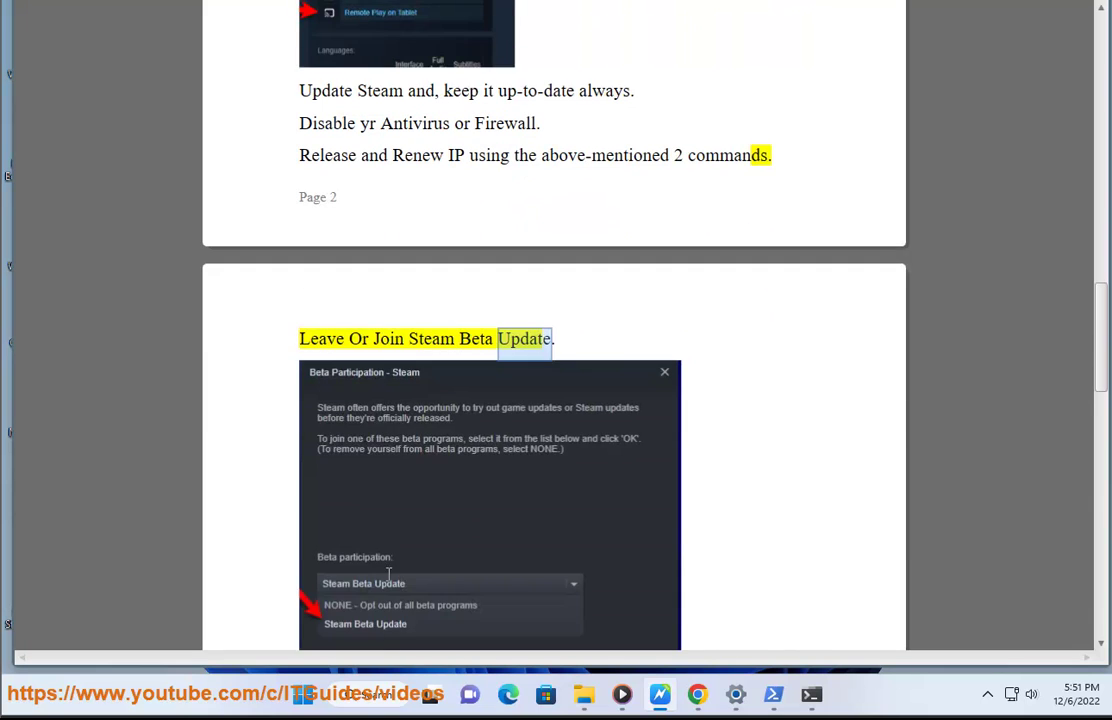
{"action": "scroll", "coordinate": [546, 506], "scroll_direction": "down", "scroll_amount": 2}
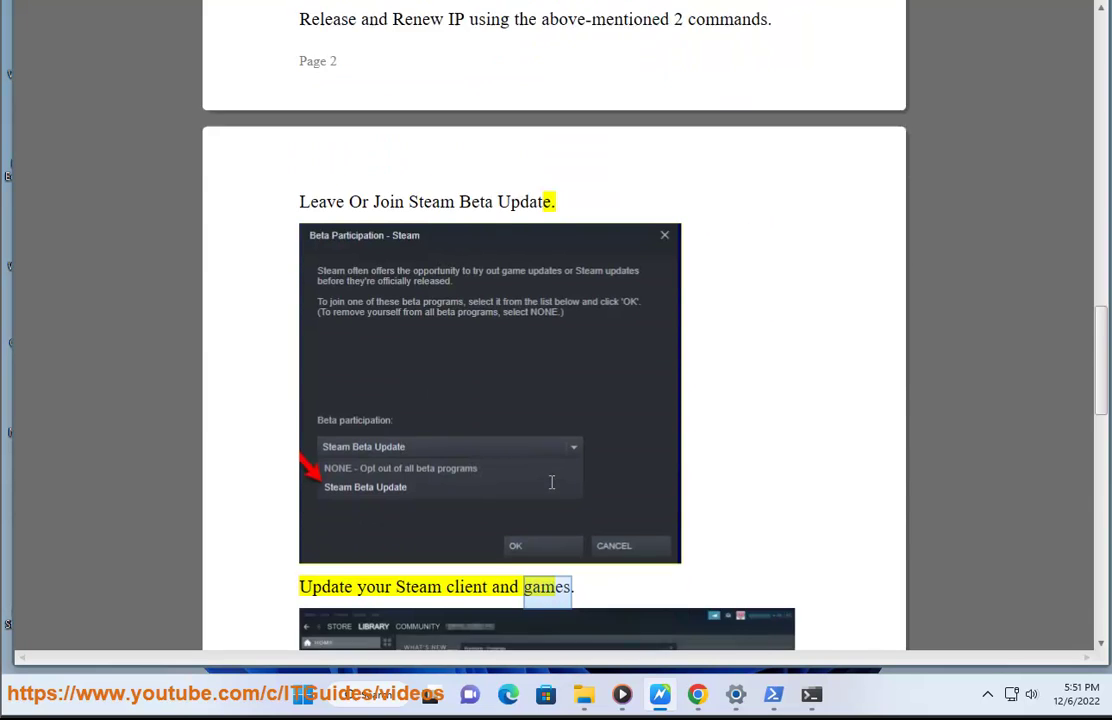
{"action": "scroll", "coordinate": [551, 483], "scroll_direction": "down", "scroll_amount": 4}
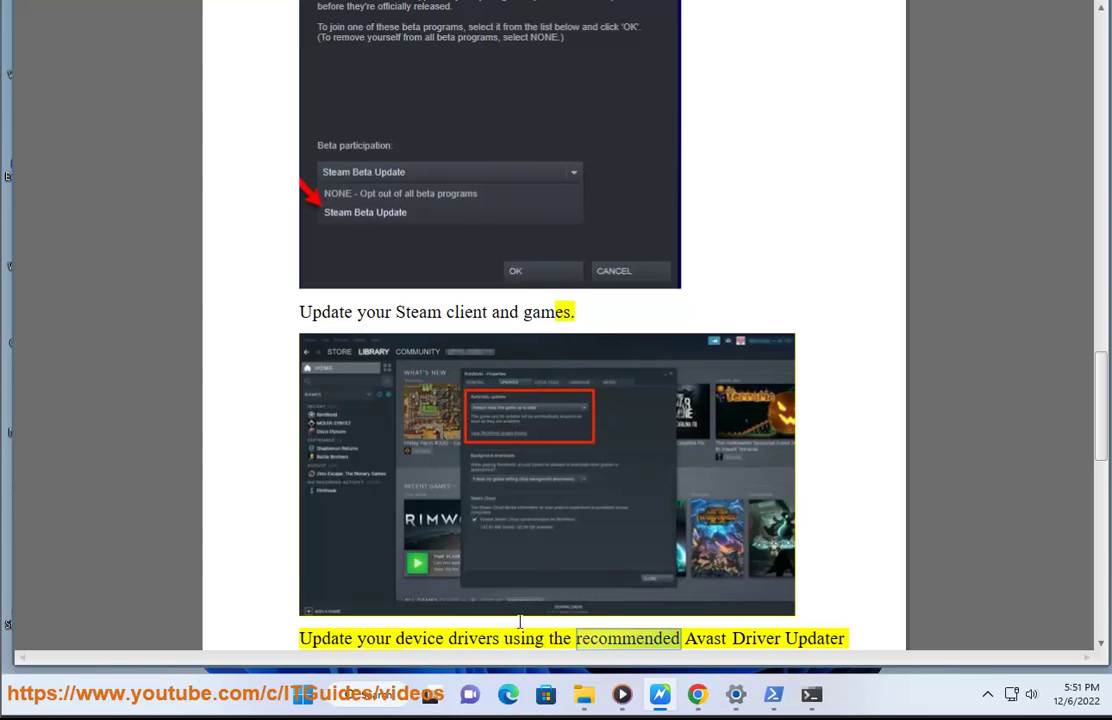
Search Windows for Avast Driver Updater and launch it for updating the device drivers.
{"action": "key", "text": "super"}
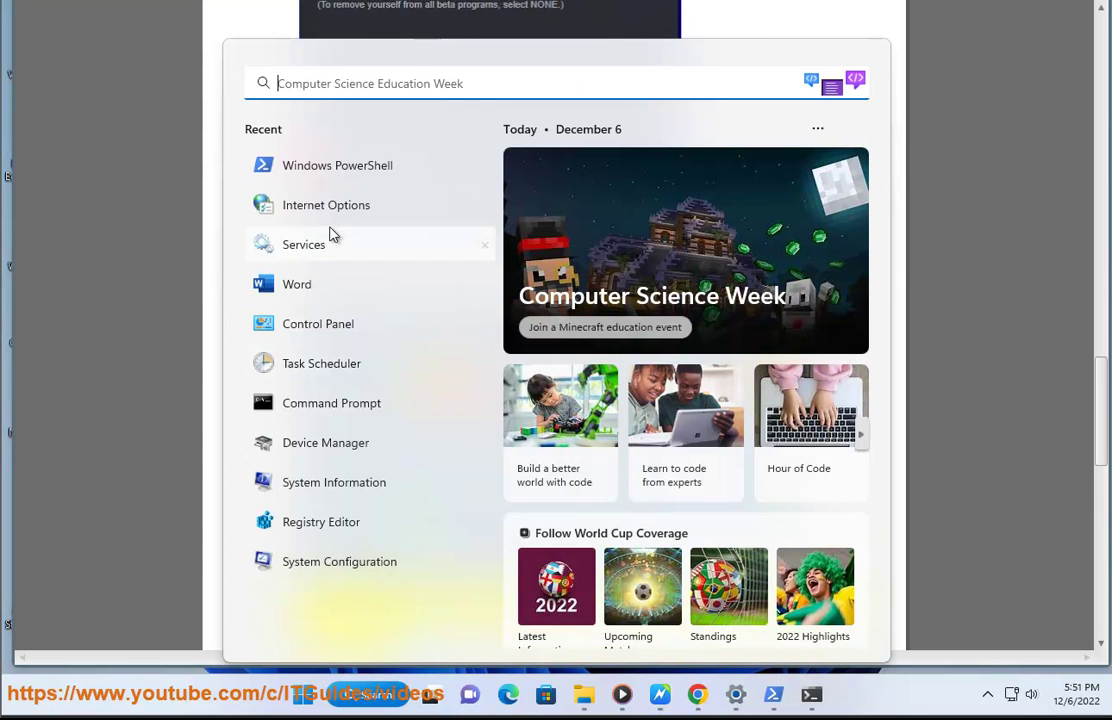
{"action": "type", "text": "av"}
{"action": "left_click", "coordinate": [360, 223]}
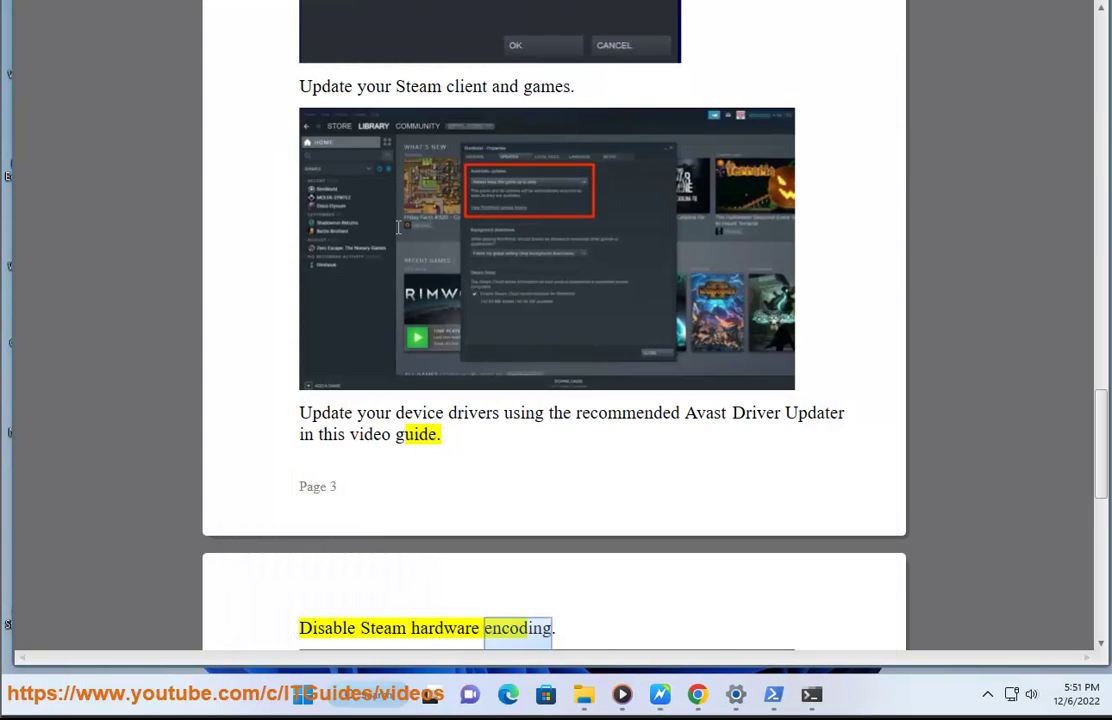
Read the guide's closing tips on disabling Steam hardware encoding, using a static IP address and restarting Steam.
{"action": "left_click", "coordinate": [406, 382]}
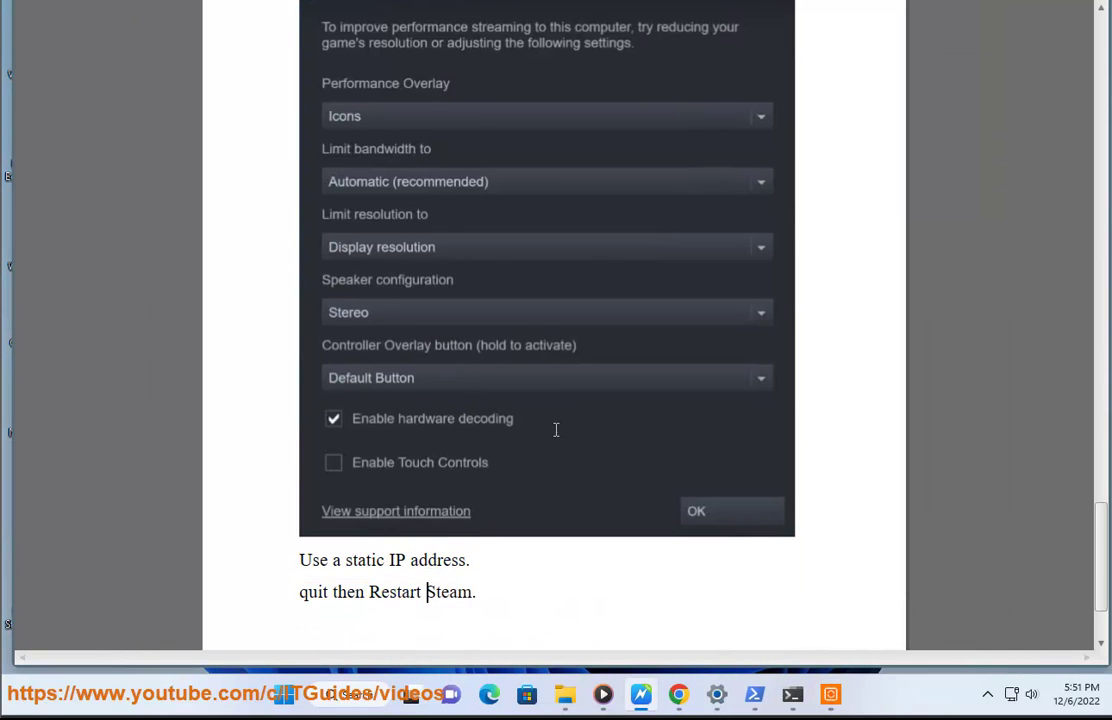
{"action": "scroll", "coordinate": [739, 527], "scroll_direction": "up", "scroll_amount": 2}
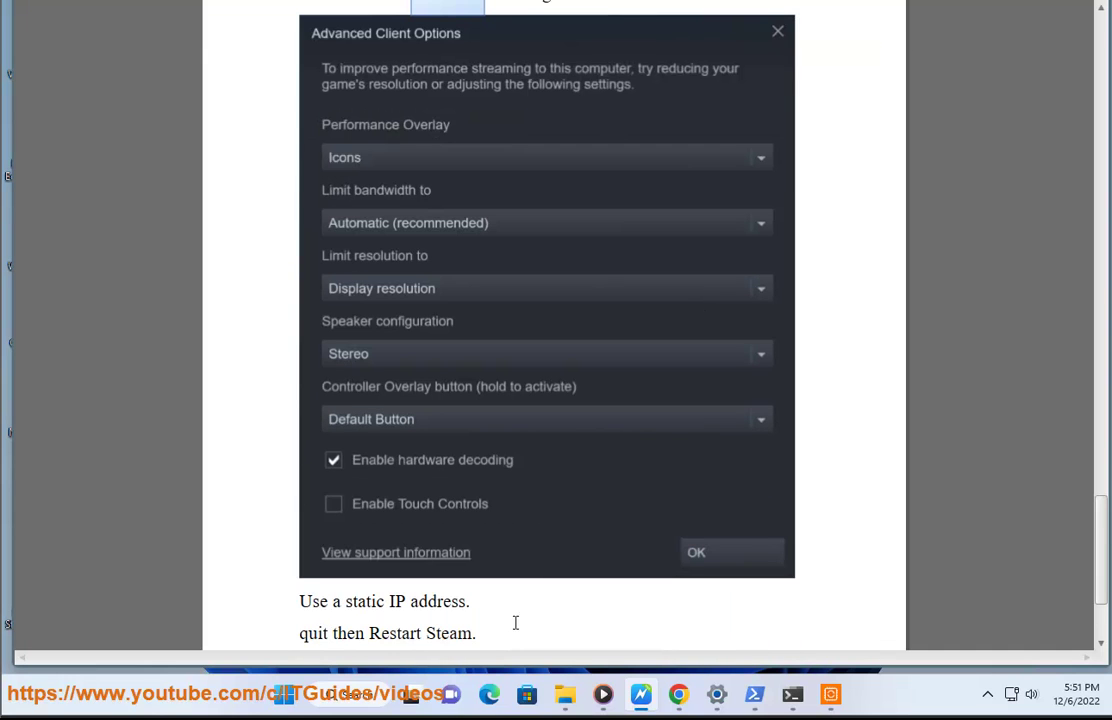
{"action": "left_click_drag", "start_coordinate": [470, 602], "coordinate": [320, 603]}
Open the Internet Protocol Version 4 (TCP/IPv4) properties of the Ethernet0 connection through Control Panel's network status page.
{"action": "left_click", "coordinate": [370, 700]}
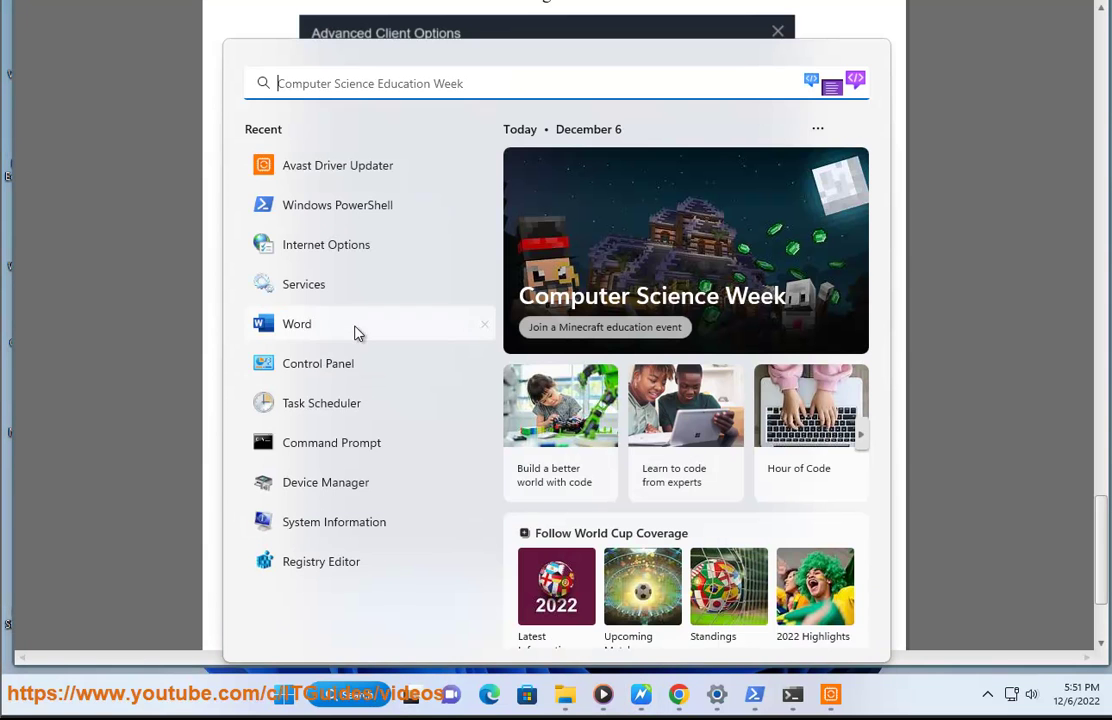
{"action": "left_click", "coordinate": [355, 362]}
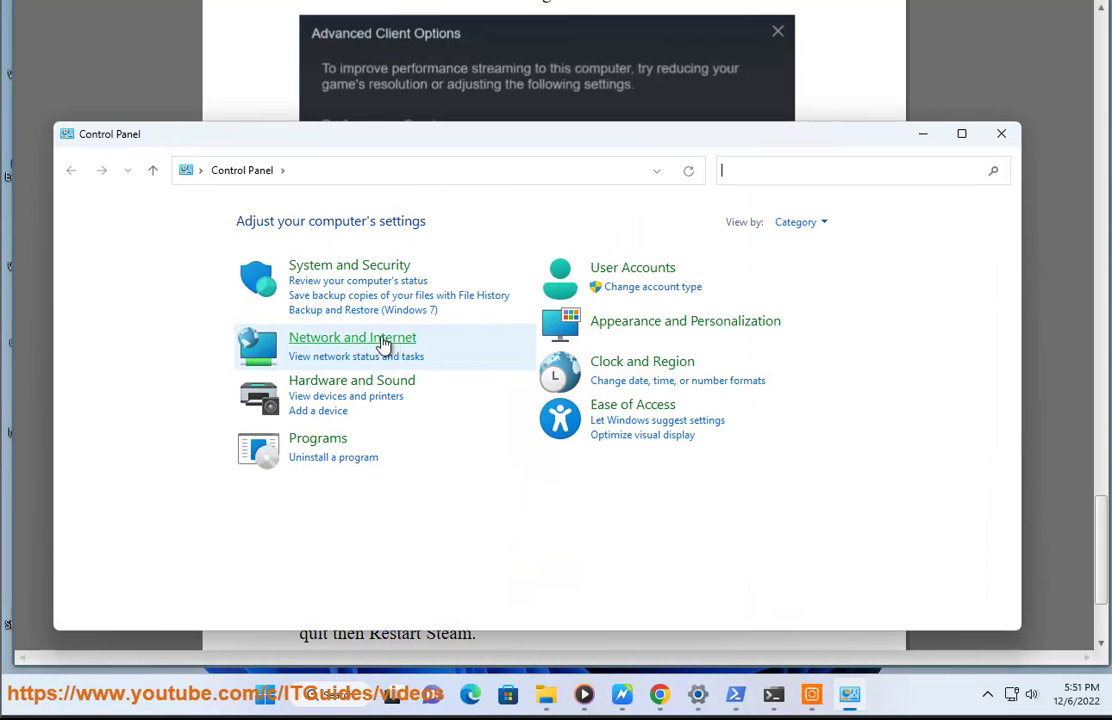
{"action": "left_click", "coordinate": [380, 357]}
{"action": "left_click", "coordinate": [613, 284]}
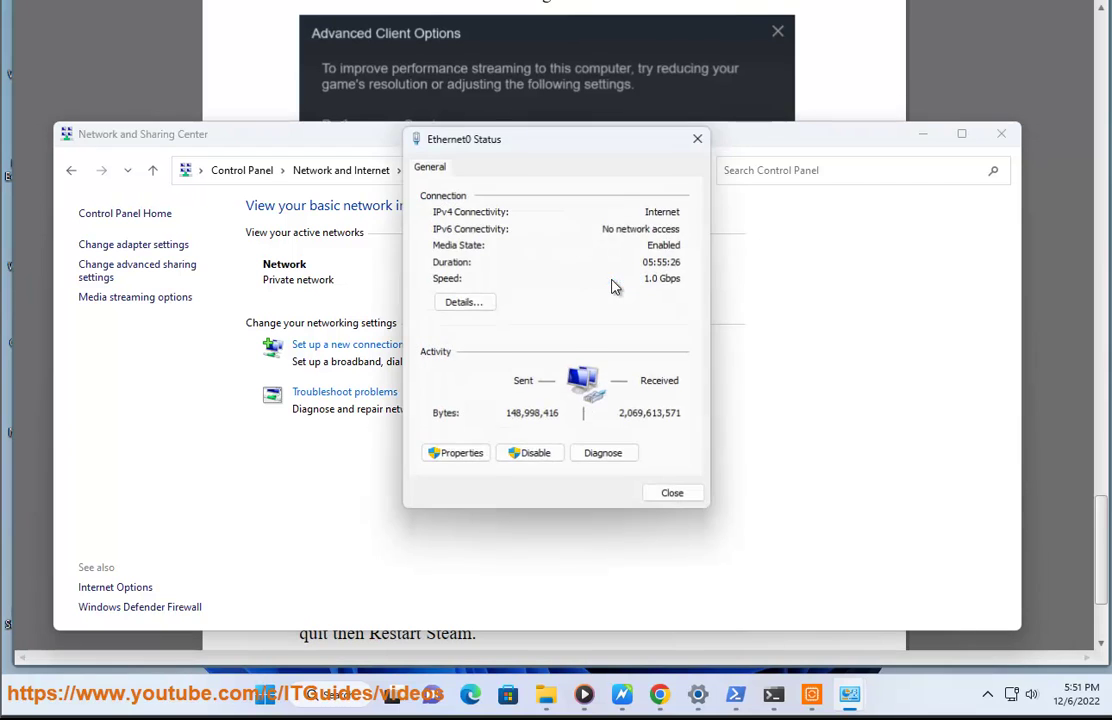
{"action": "left_click", "coordinate": [460, 455]}
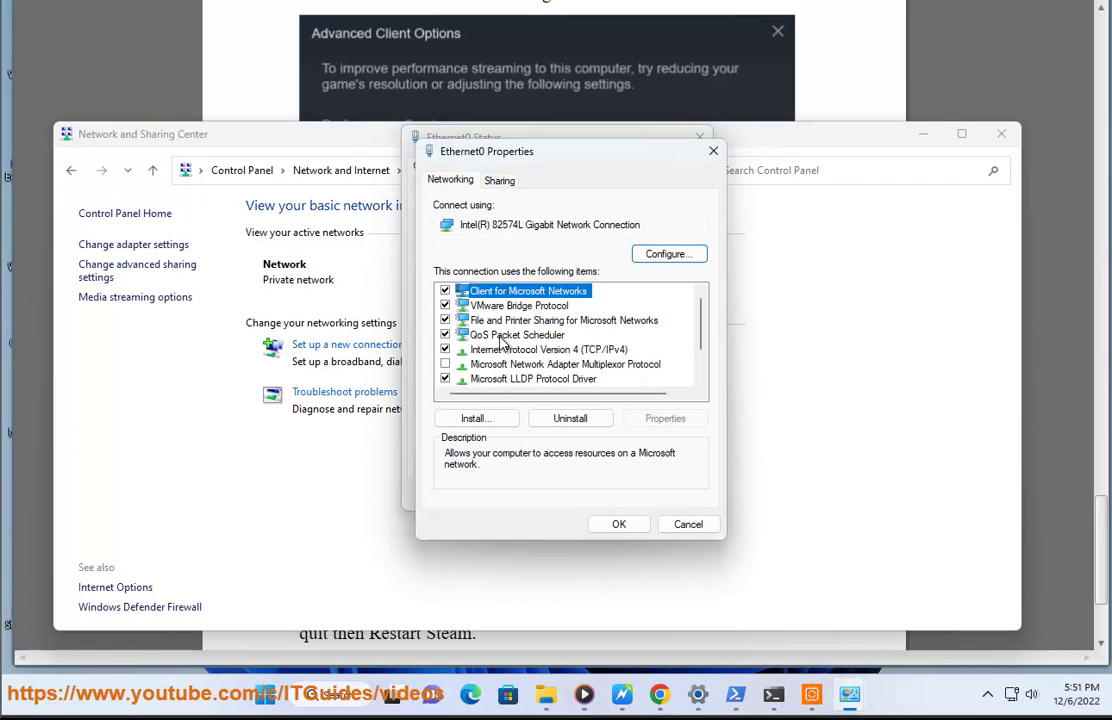
{"action": "double_click", "coordinate": [510, 349]}
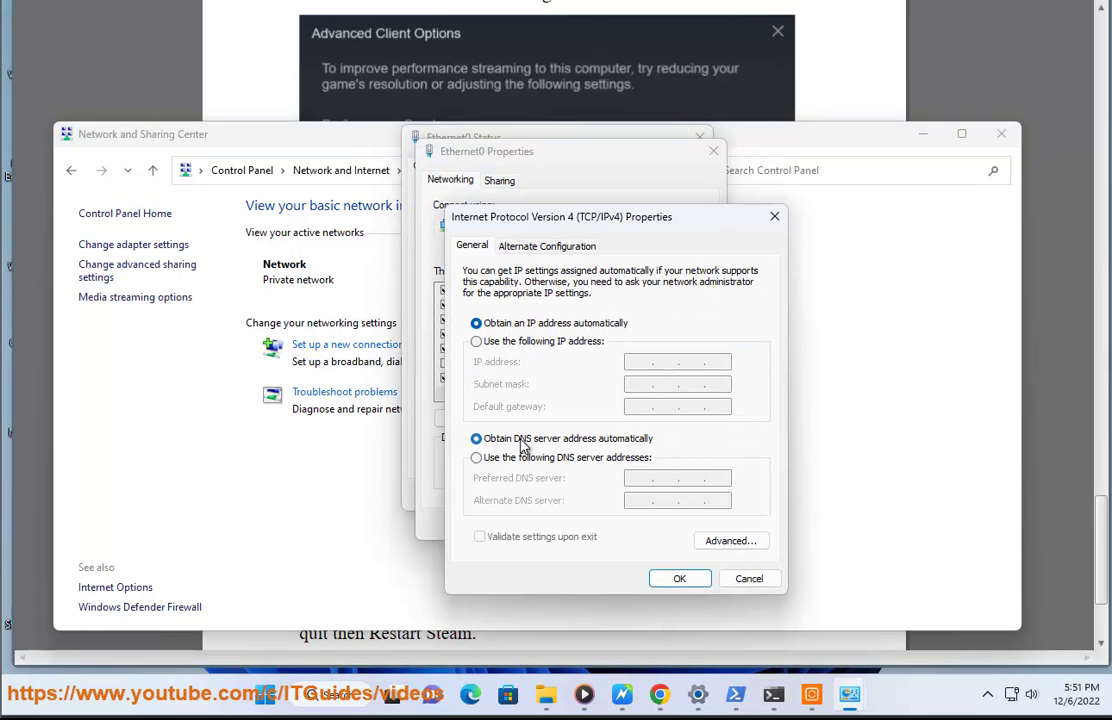